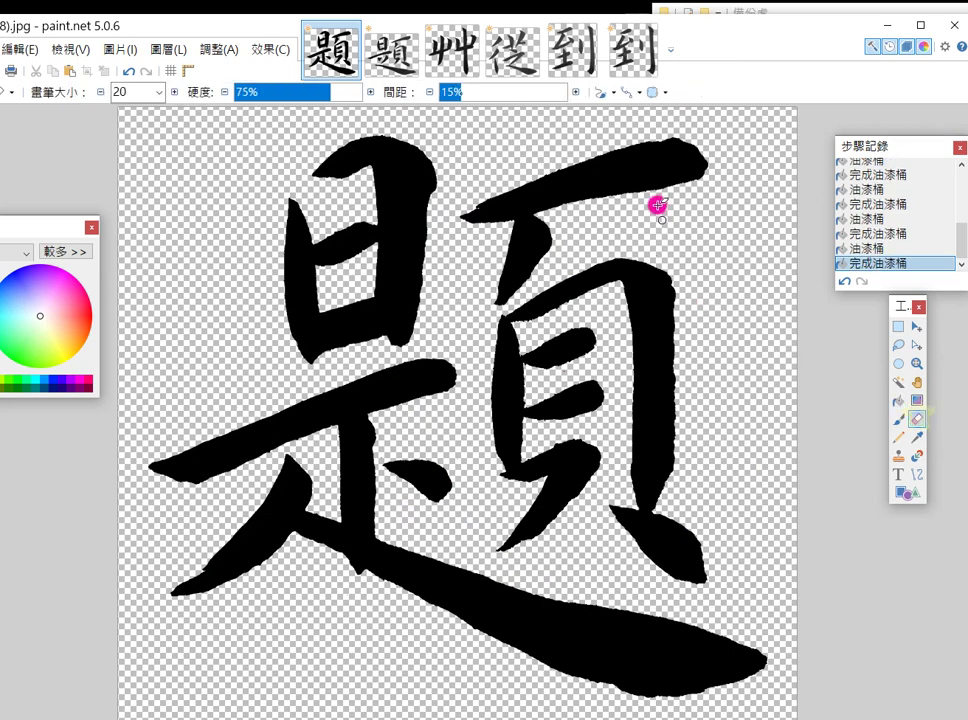
Trim the underside and starting tip of the top horizontal stroke of 頁 with the Eraser, and reshape the tip with the Paintbrush.
left_click_drag(624, 196, 704, 188)
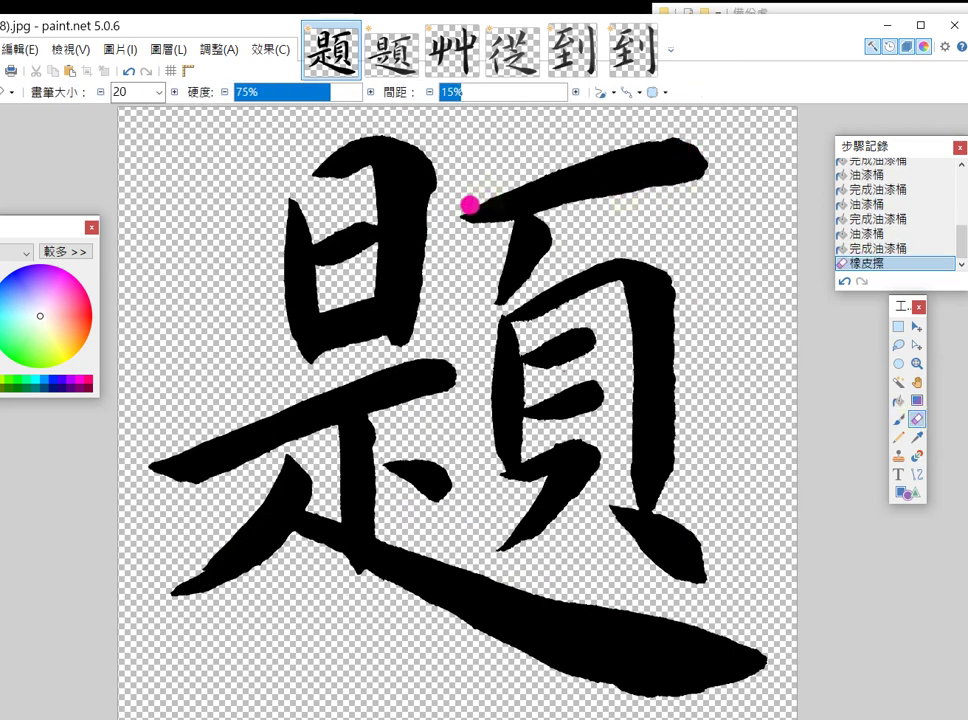
left_click_drag(484, 197, 471, 207)
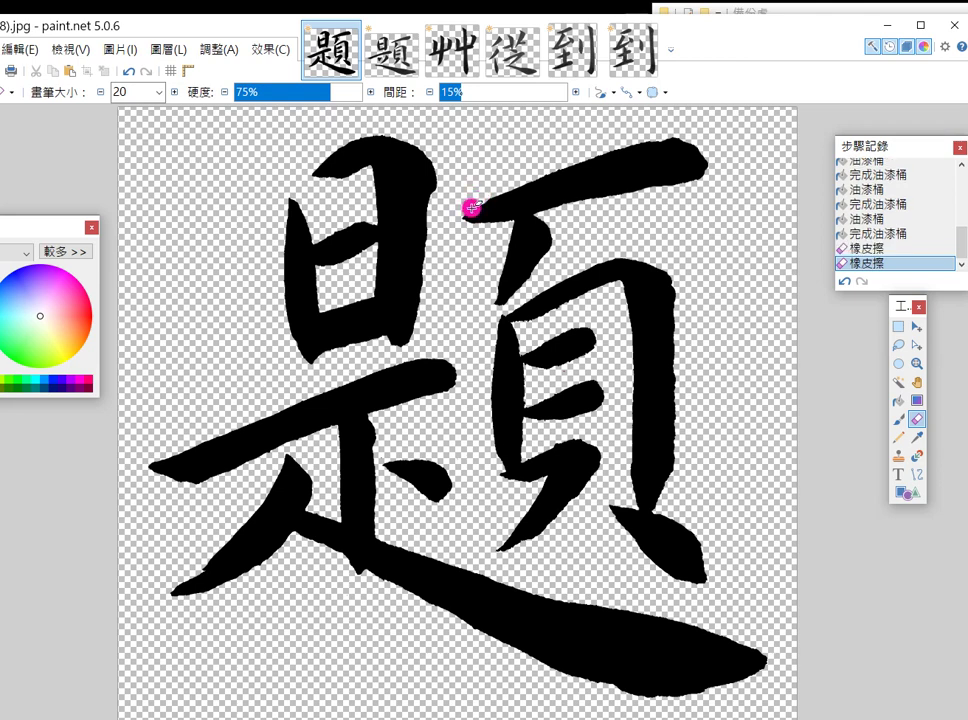
left_click(898, 420)
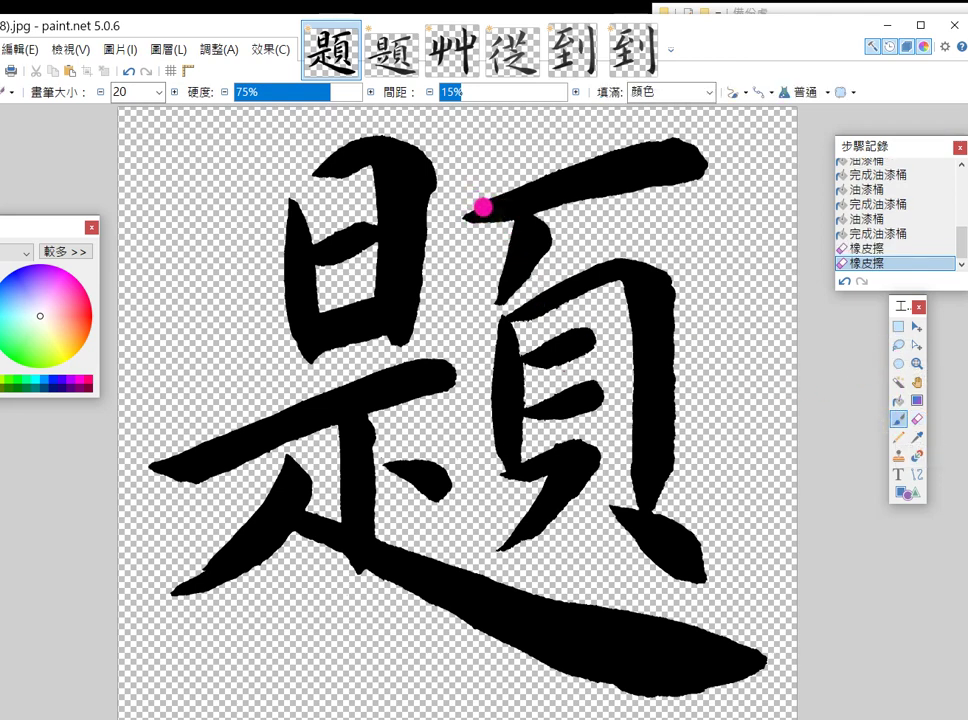
left_click_drag(483, 206, 467, 212)
Shave the outer upper corner of 日 with the Eraser, and extend its starting tip and fill out its middle bar with the Paintbrush.
left_click(915, 420)
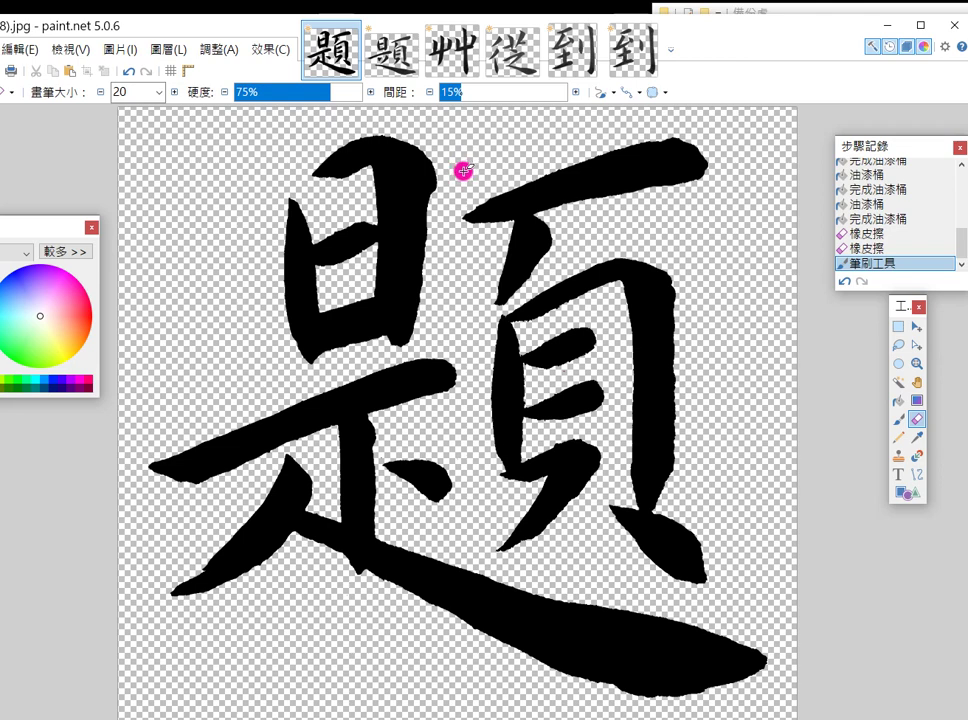
mouse_move(432, 172)
left_mouse_down()
mouse_move(433, 196)
mouse_move(432, 156)
left_mouse_up()
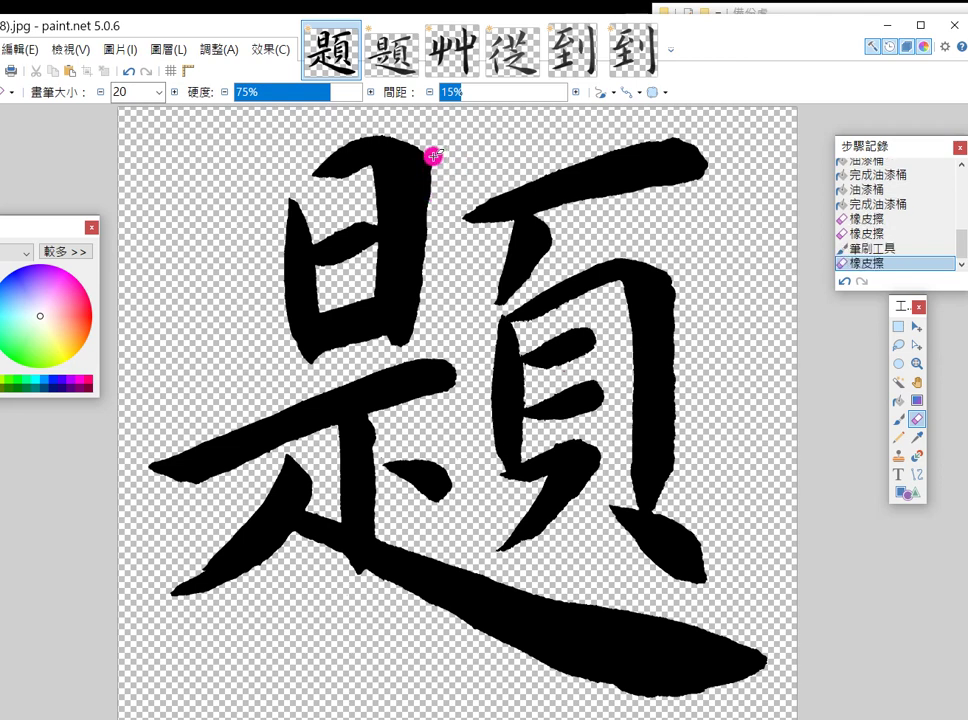
left_click(898, 418)
left_click_drag(325, 165, 307, 179)
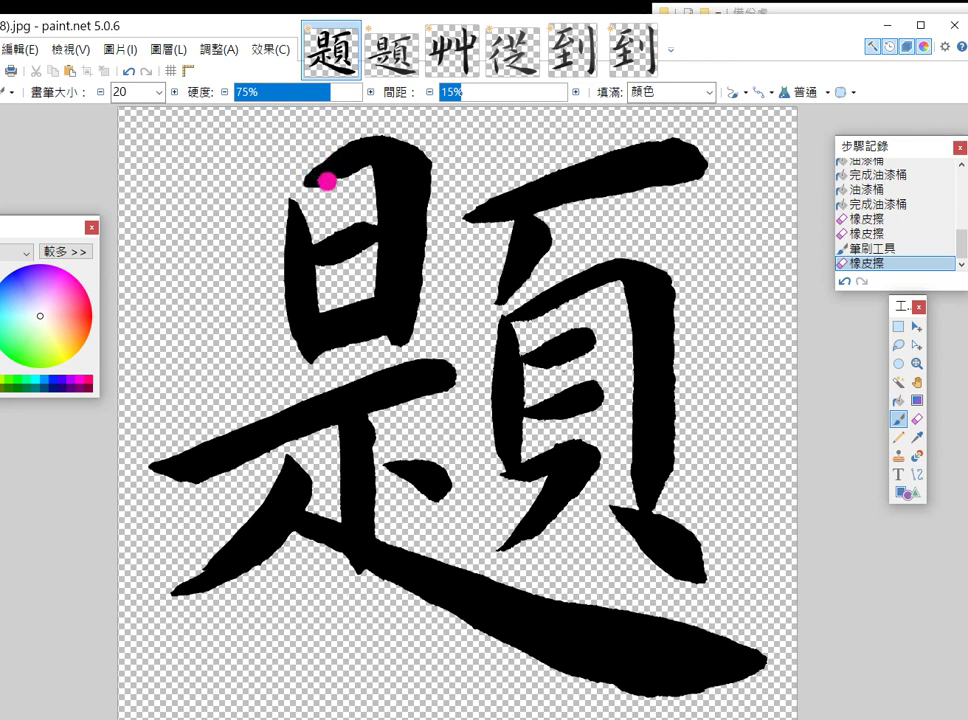
mouse_move(311, 177)
left_mouse_down()
mouse_move(344, 149)
mouse_move(302, 179)
left_mouse_up()
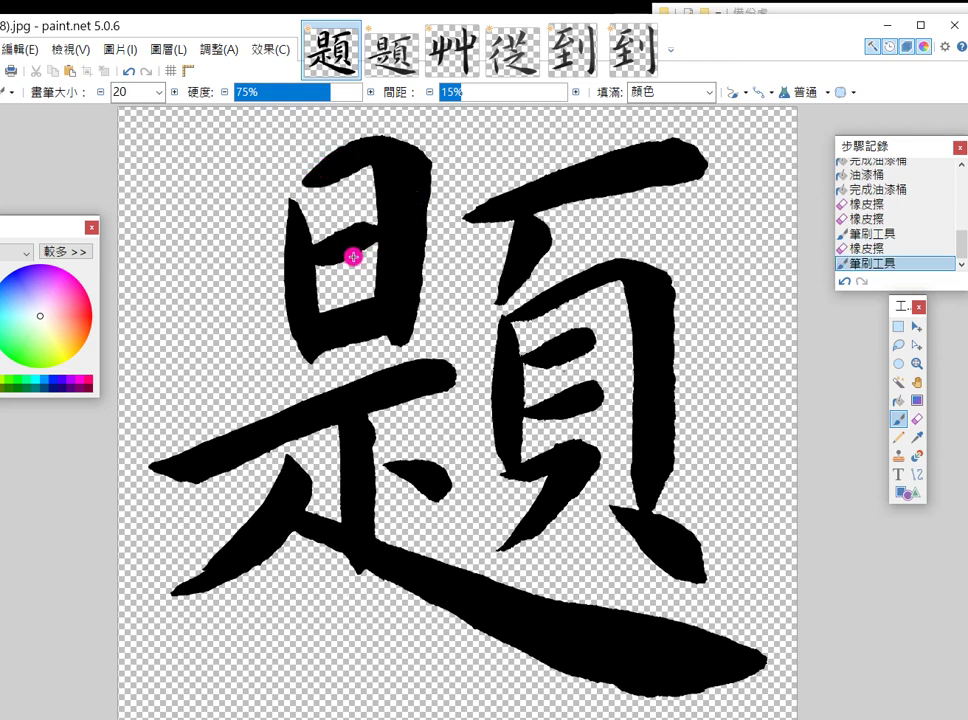
left_click_drag(316, 263, 331, 264)
Erase the rough underside of 日's bottom bar and the foot of its right vertical stroke.
left_click(913, 421)
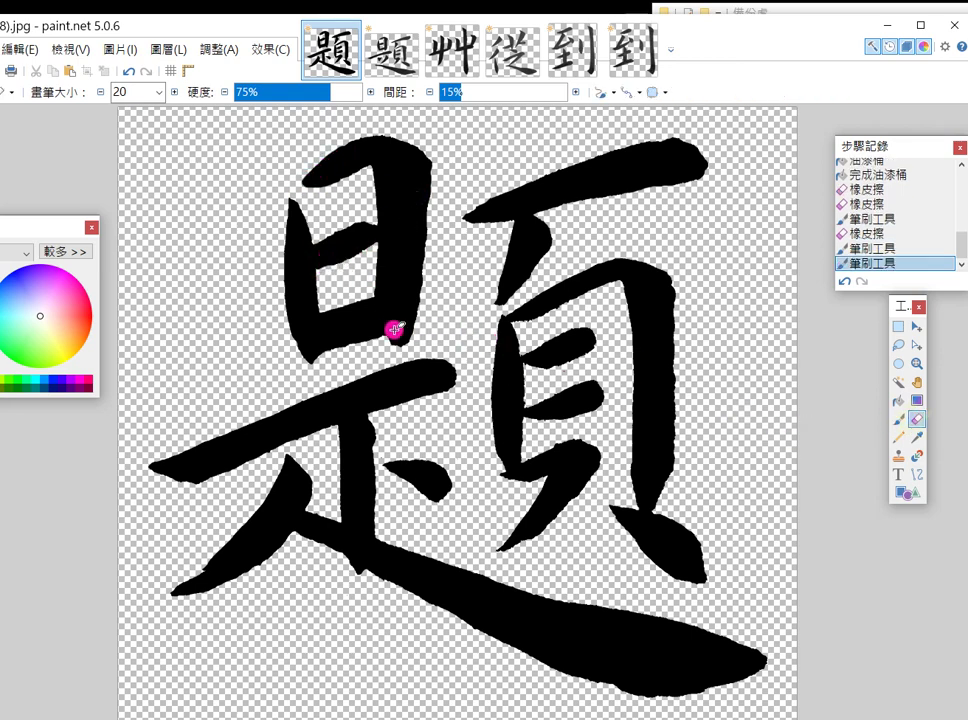
mouse_move(376, 327)
left_mouse_down()
mouse_move(395, 335)
mouse_move(423, 309)
left_mouse_up()
mouse_move(368, 330)
left_mouse_down()
mouse_move(347, 340)
mouse_move(378, 328)
mouse_move(323, 348)
left_mouse_up()
left_click_drag(394, 342, 414, 342)
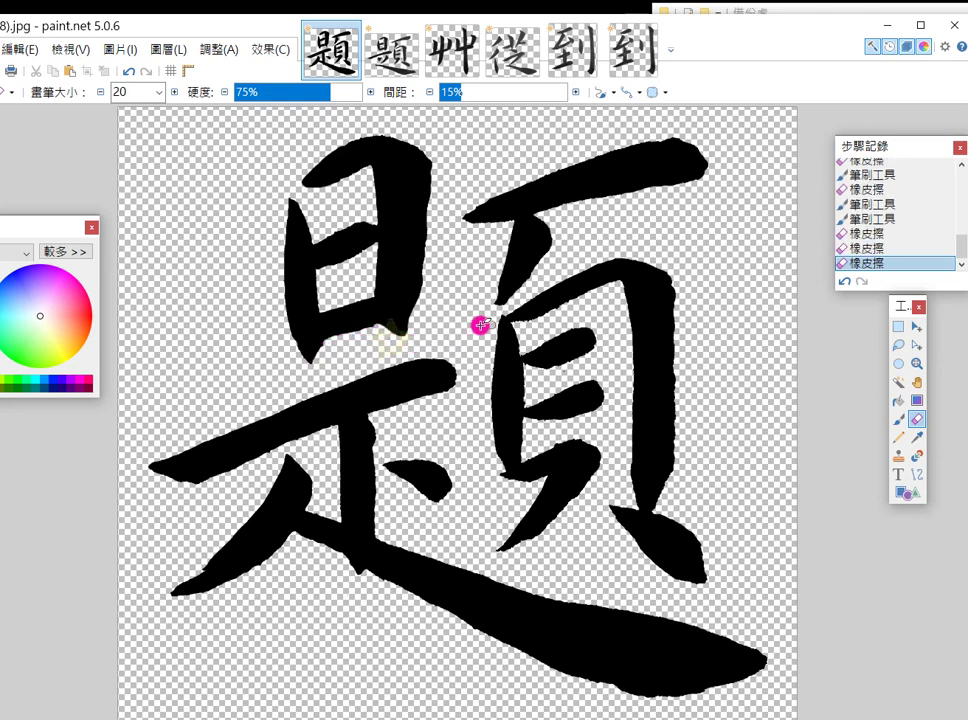
Erase along the outer edge of 日's right vertical, and repaint the vertical and its joins with the Paintbrush.
left_click(897, 400)
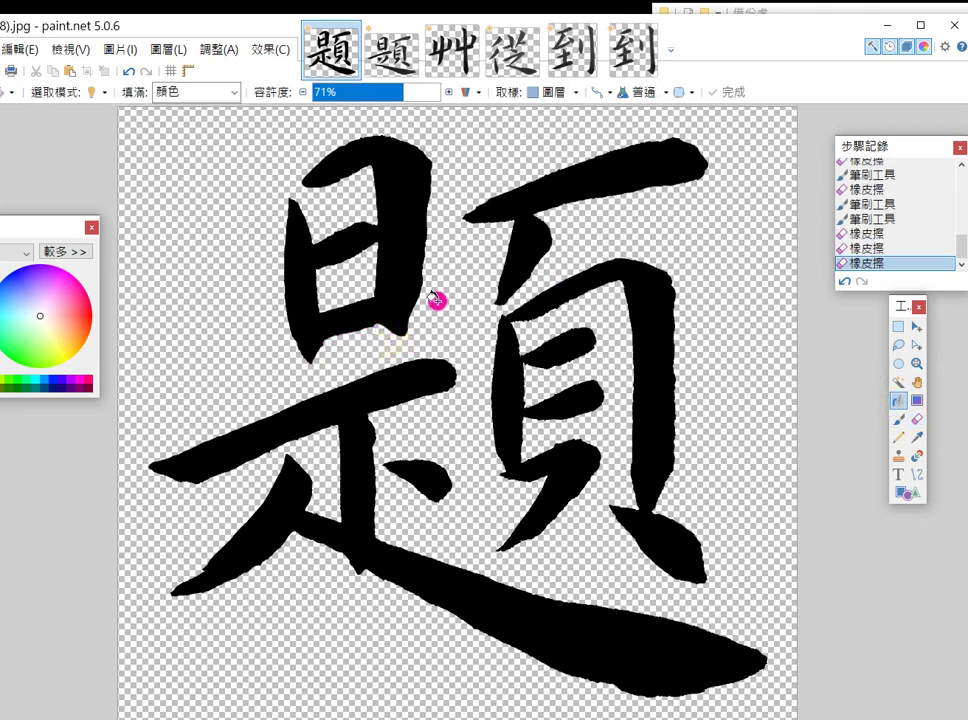
left_click(915, 418)
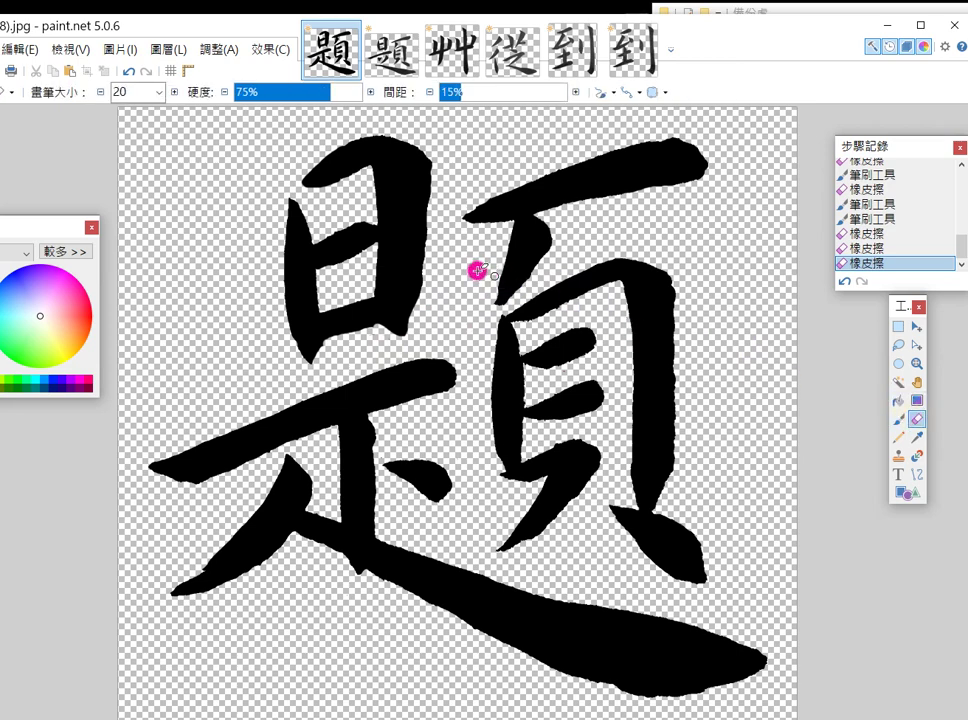
left_click_drag(417, 243, 419, 258)
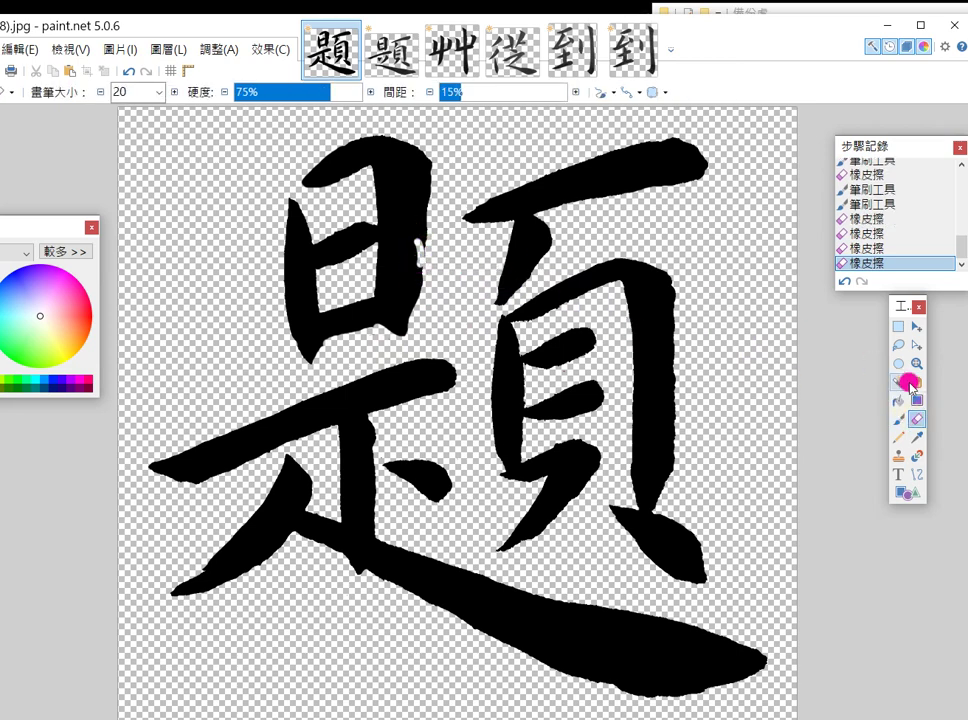
left_click(898, 418)
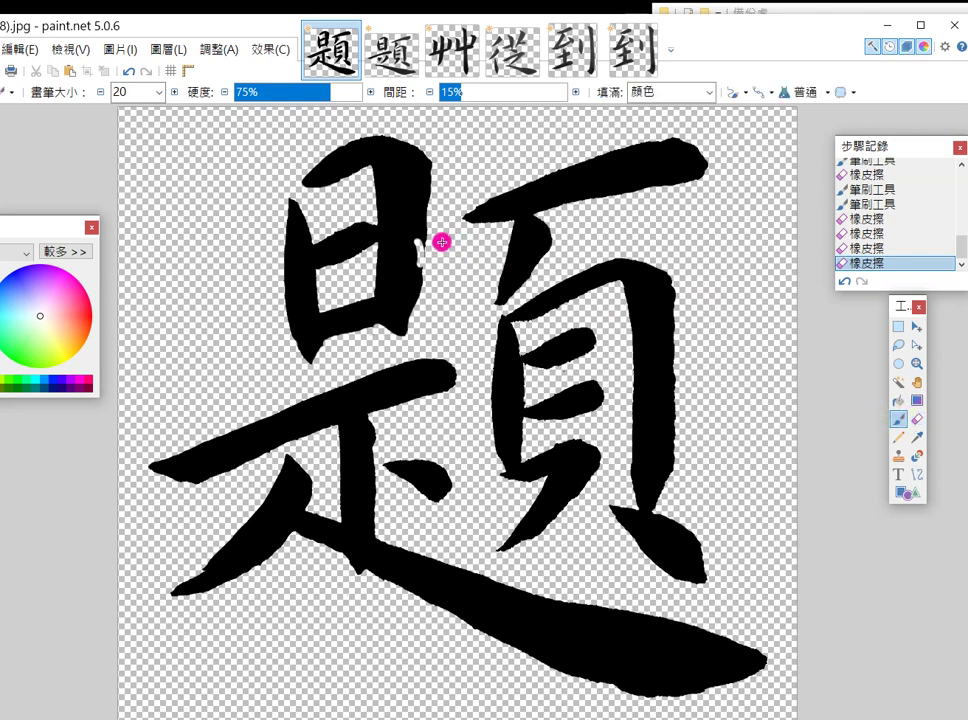
mouse_move(417, 235)
left_mouse_down()
mouse_move(414, 291)
mouse_move(415, 241)
mouse_move(421, 268)
mouse_move(406, 324)
mouse_move(423, 289)
mouse_move(419, 276)
mouse_move(407, 313)
mouse_move(376, 242)
left_mouse_up()
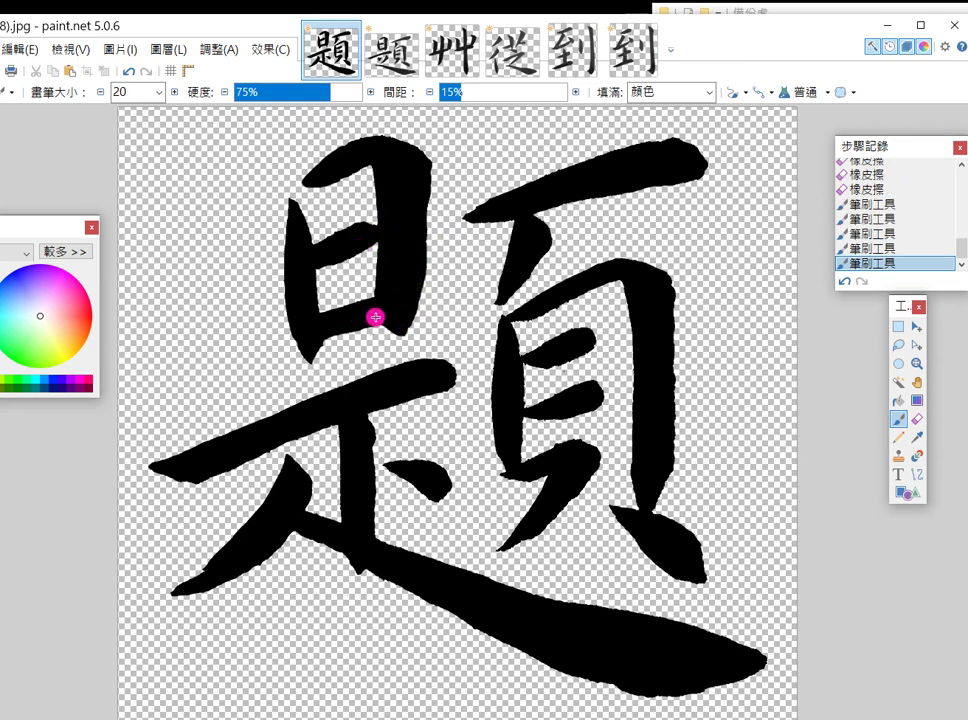
mouse_move(373, 321)
left_mouse_down()
mouse_move(317, 341)
mouse_move(404, 325)
mouse_move(411, 248)
left_mouse_up()
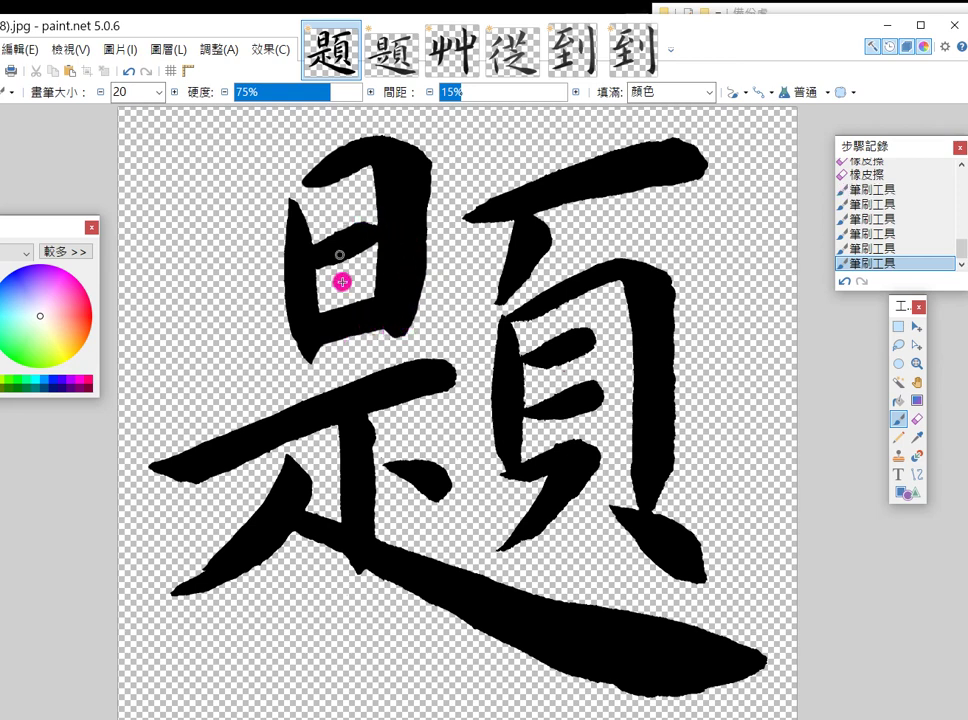
Thicken the central vertical and short side stroke of 是 with the Paintbrush, and trim its pointed tips and lower junction with the Eraser.
mouse_move(363, 427)
left_mouse_down()
mouse_move(373, 444)
mouse_move(376, 543)
mouse_move(378, 454)
mouse_move(379, 536)
left_mouse_up()
left_click_drag(405, 480, 434, 494)
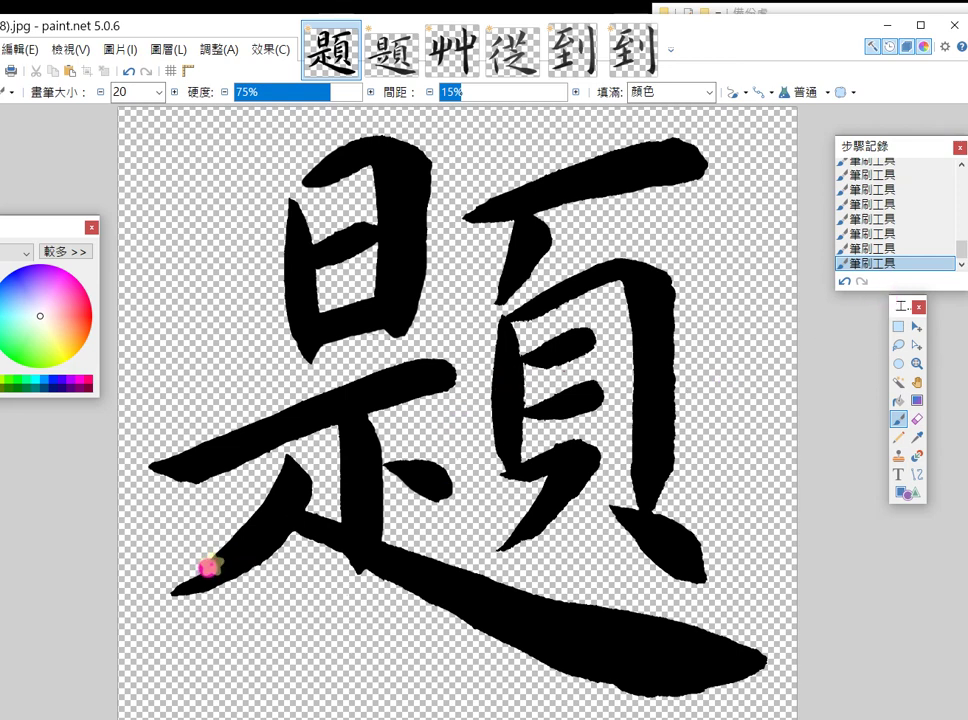
left_click(917, 419)
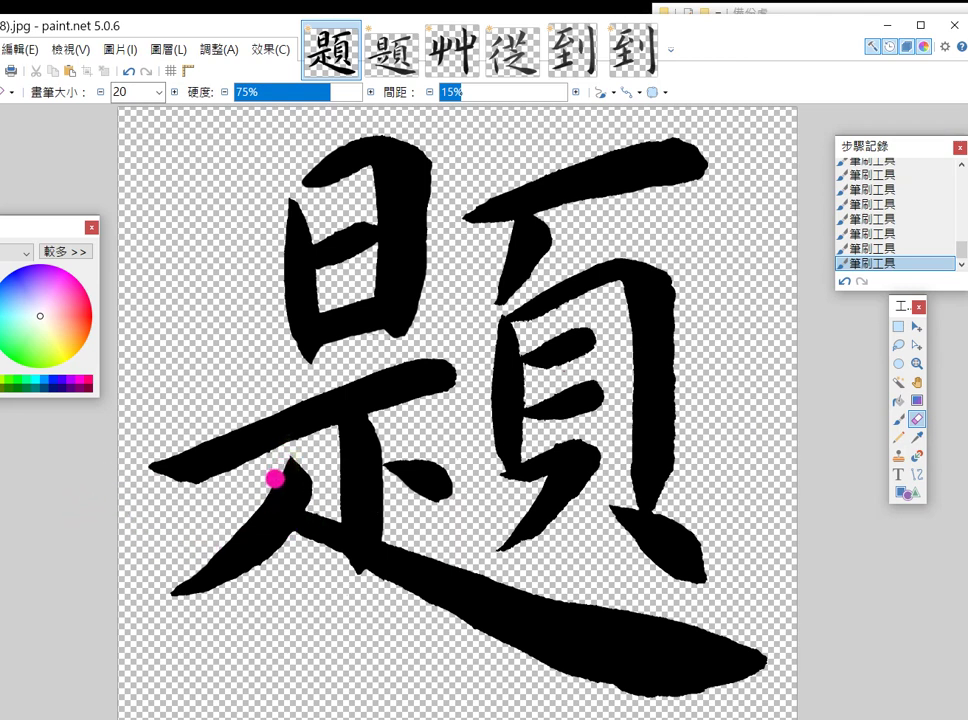
left_click(264, 491)
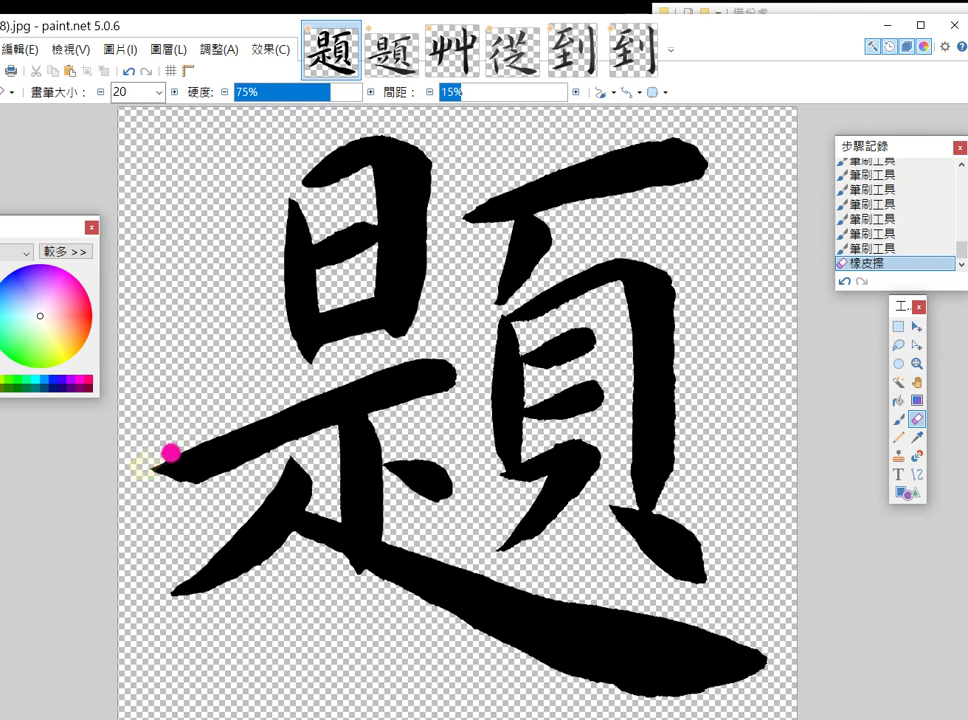
left_click_drag(171, 452, 190, 444)
left_click(175, 484)
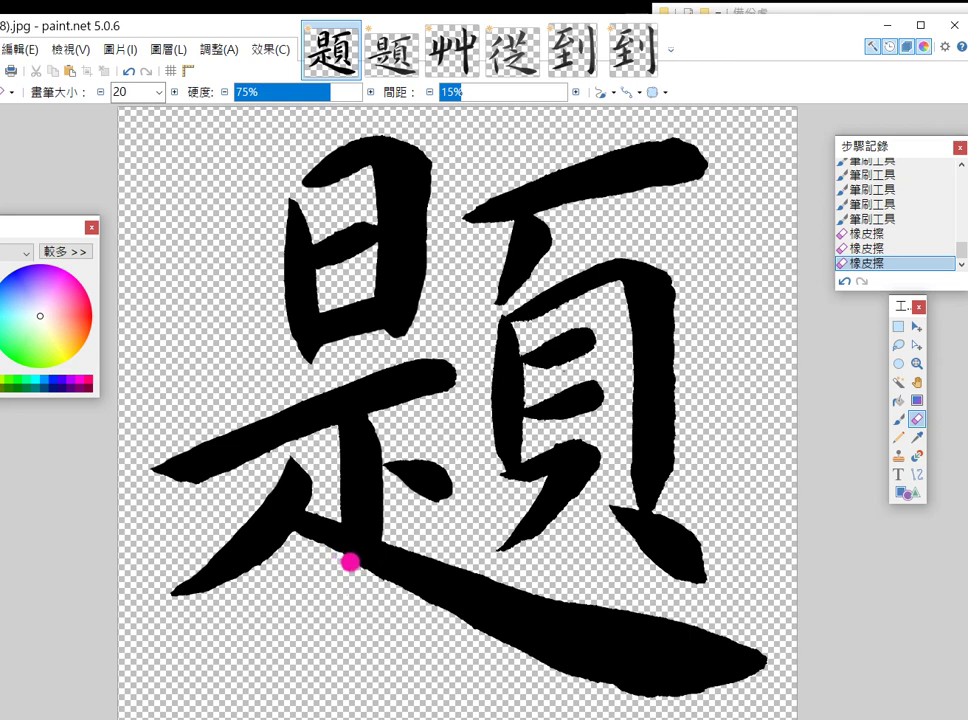
left_click(350, 561)
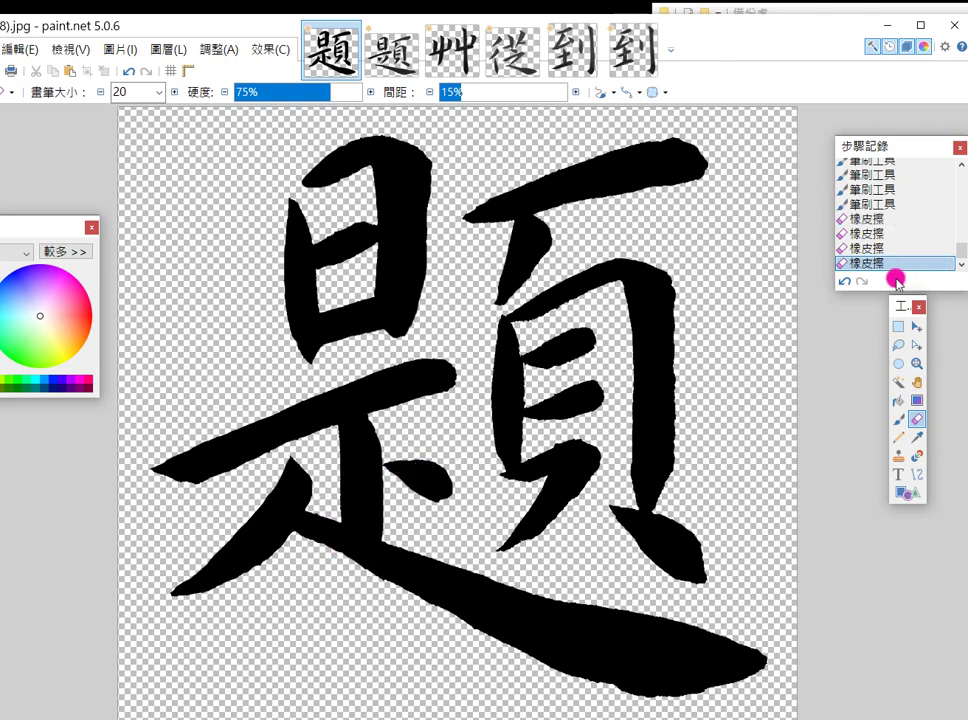
Paint the short side stroke of 是 so that it joins the central vertical and has a fuller rounded end.
left_click(899, 421)
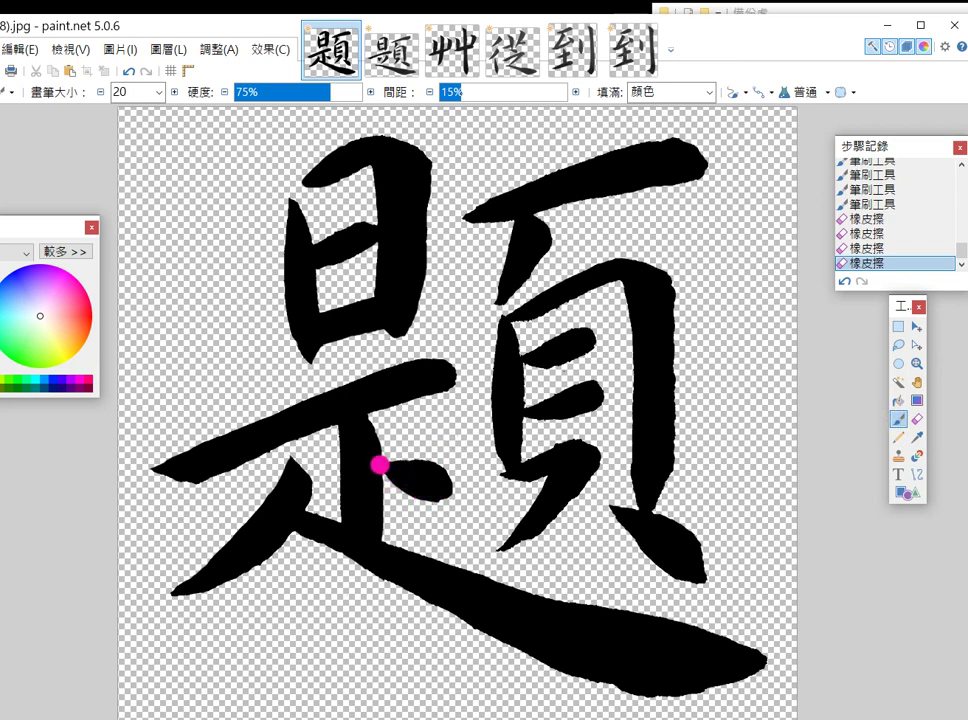
mouse_move(388, 477)
left_mouse_down()
mouse_move(409, 480)
mouse_move(421, 462)
mouse_move(385, 462)
left_mouse_up()
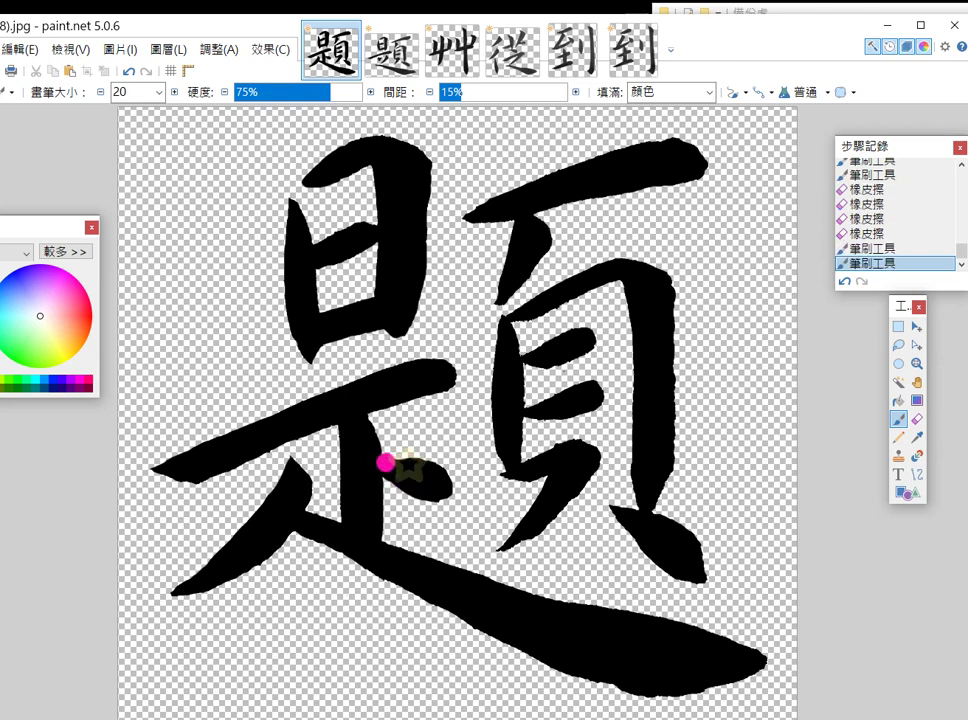
mouse_move(448, 492)
left_mouse_down()
mouse_move(432, 497)
mouse_move(381, 465)
mouse_move(400, 462)
mouse_move(388, 463)
left_mouse_up()
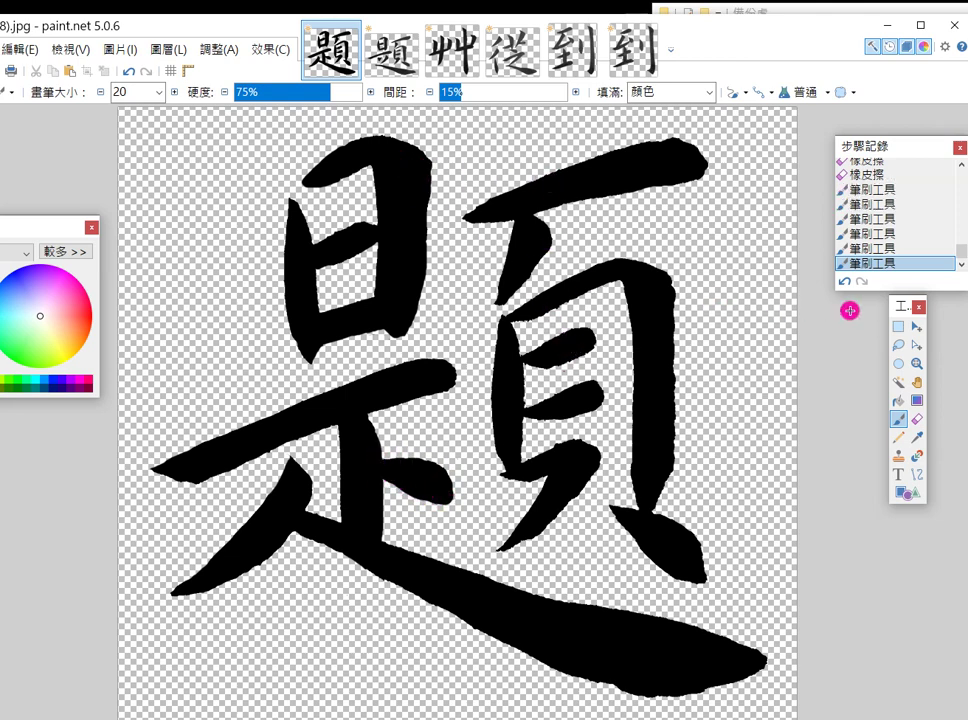
Smooth the inner and outer edges of 日's right vertical with the Eraser, from the upper corner down to the foot.
left_click(916, 419)
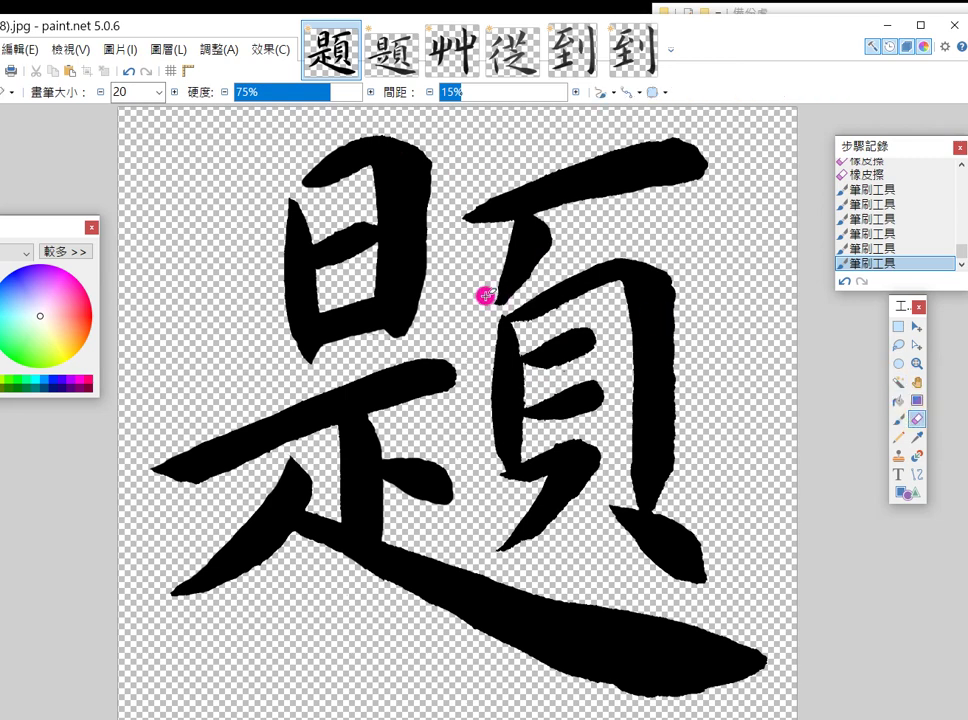
left_click_drag(372, 259, 372, 274)
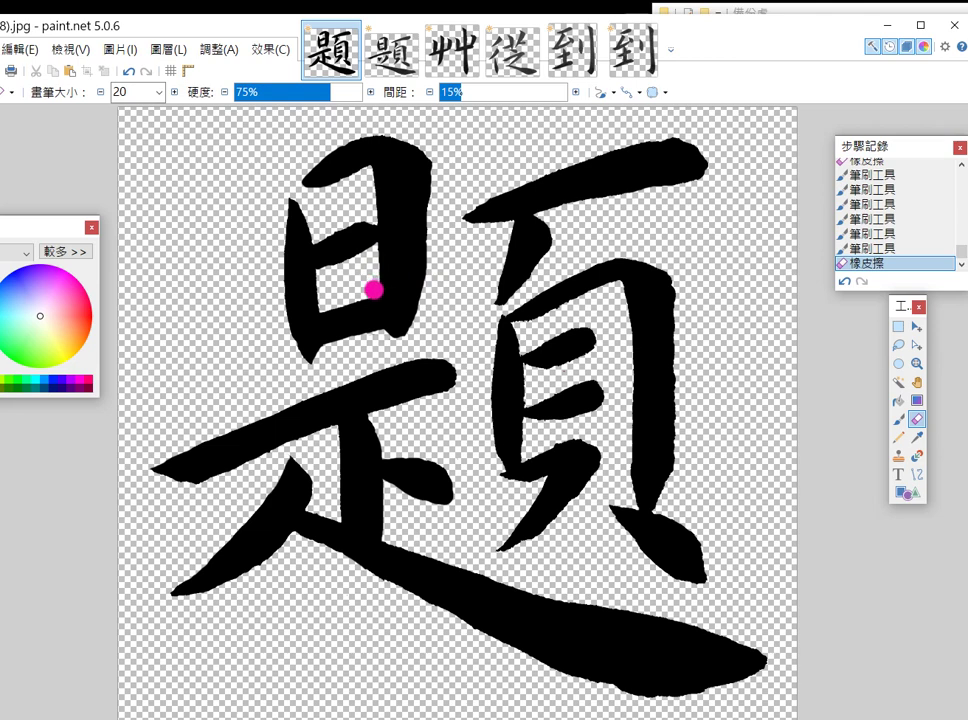
left_click(374, 289)
left_click_drag(433, 160, 429, 215)
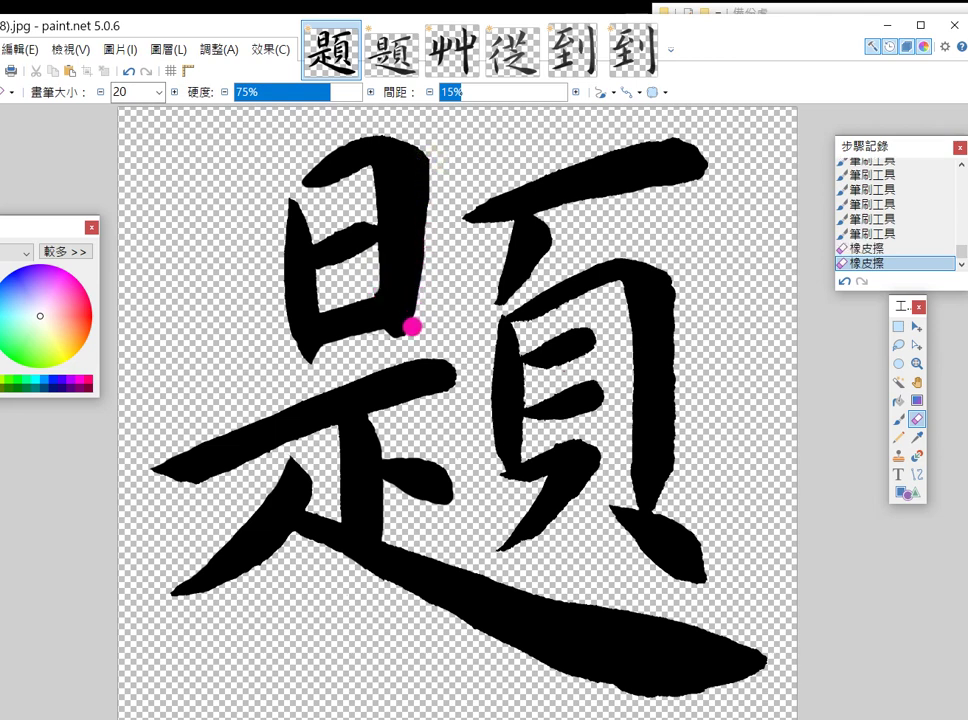
left_click_drag(413, 325, 413, 334)
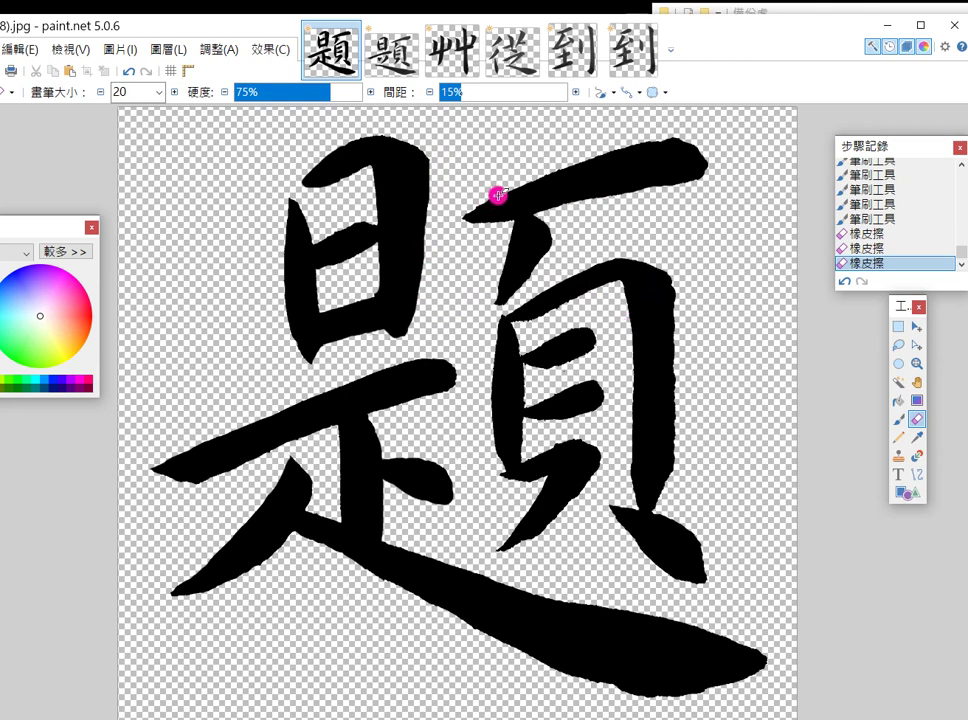
Smooth and thicken the top stroke, right vertical and lower left-falling stroke of 頁 with the Paintbrush.
left_click(895, 421)
left_click(668, 145)
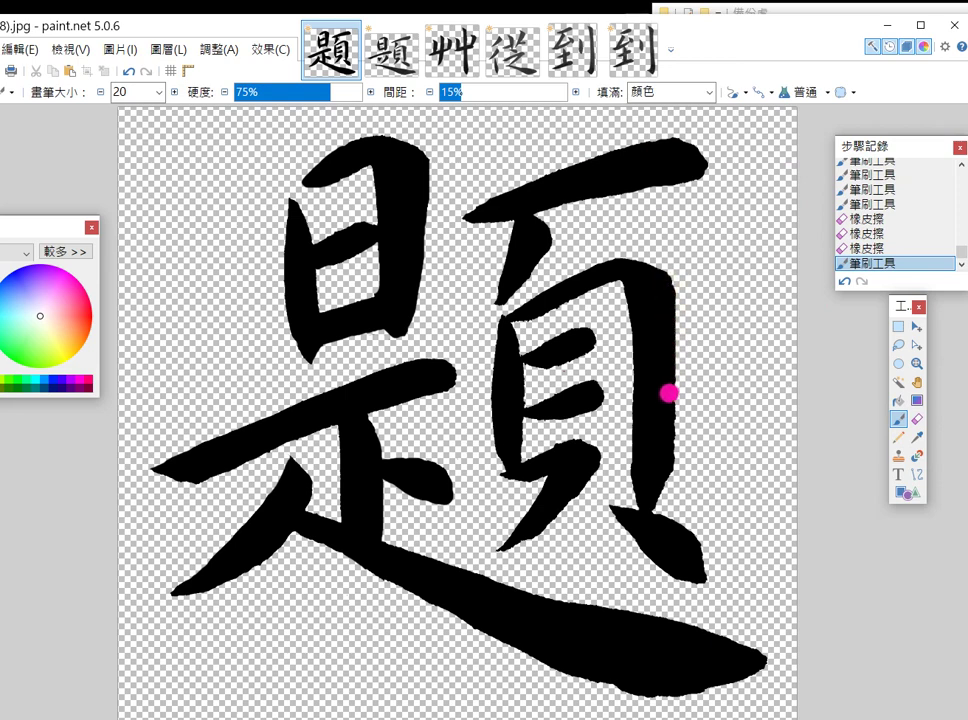
left_click_drag(668, 393, 664, 398)
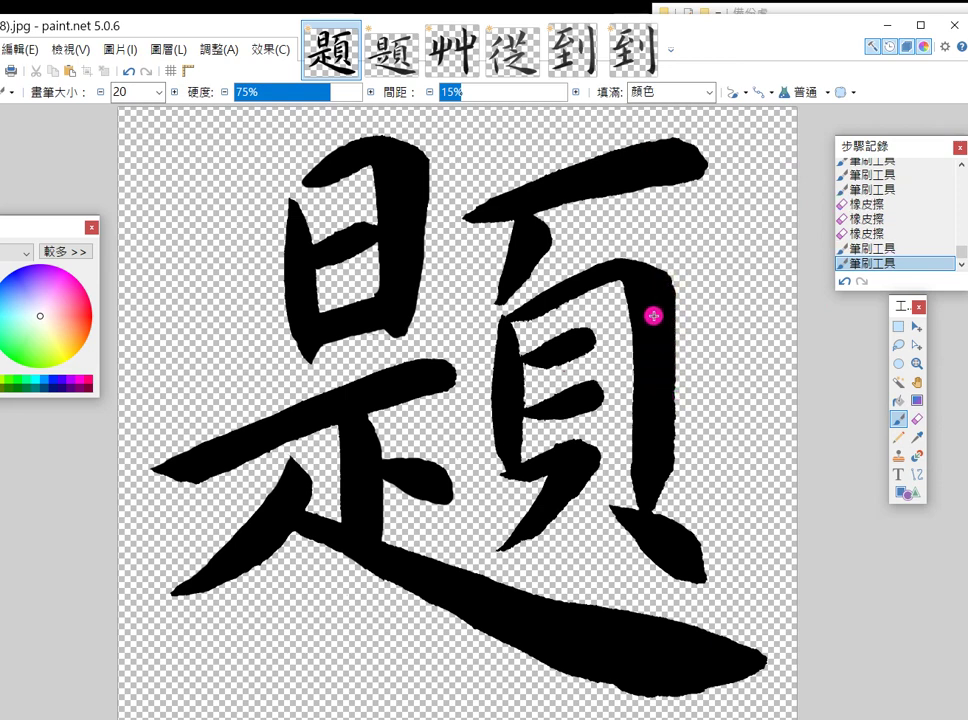
mouse_move(671, 305)
left_mouse_down()
mouse_move(676, 410)
mouse_move(656, 504)
left_mouse_up()
left_click_drag(577, 484, 518, 540)
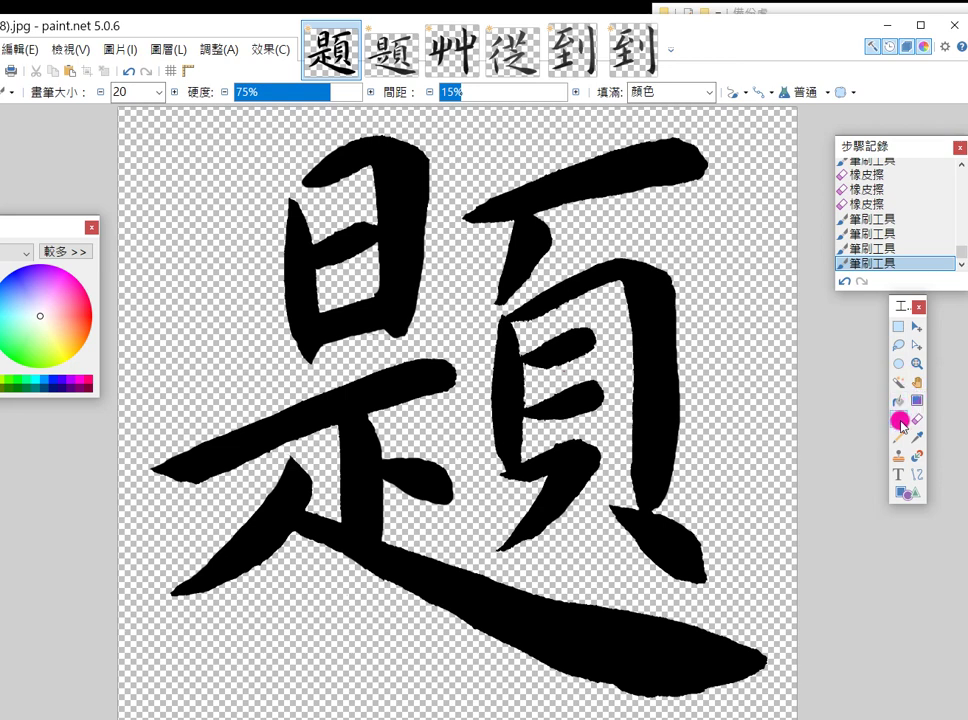
Trim the upper edge of 是's long sweeping bottom stroke with the Eraser, and extend its end tip with the Paintbrush.
left_click_drag(566, 597, 566, 599)
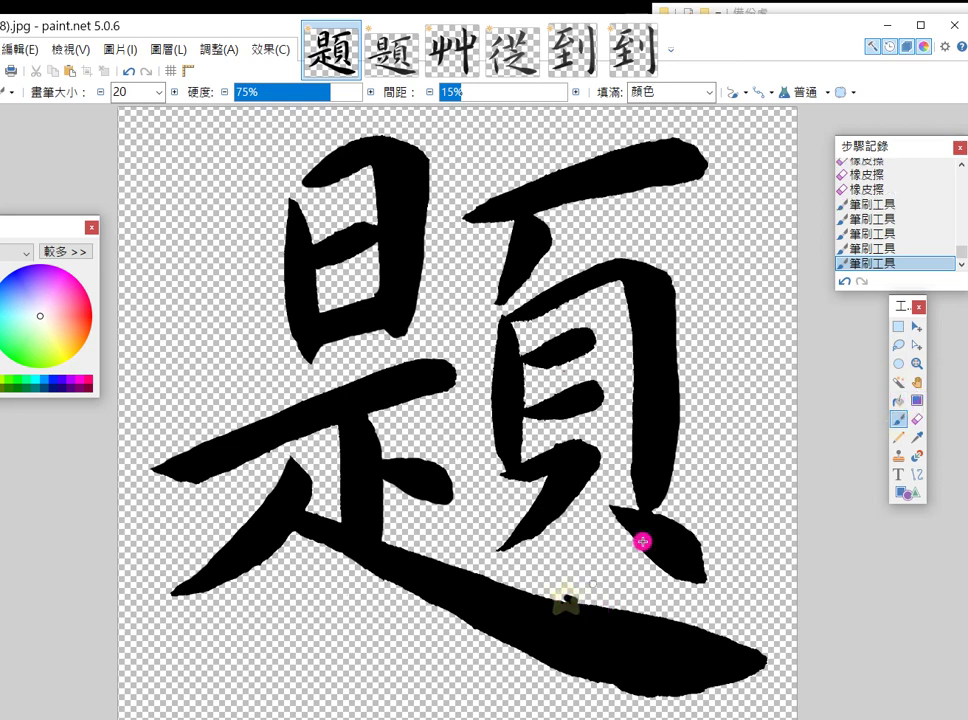
left_click(916, 419)
left_click(843, 281)
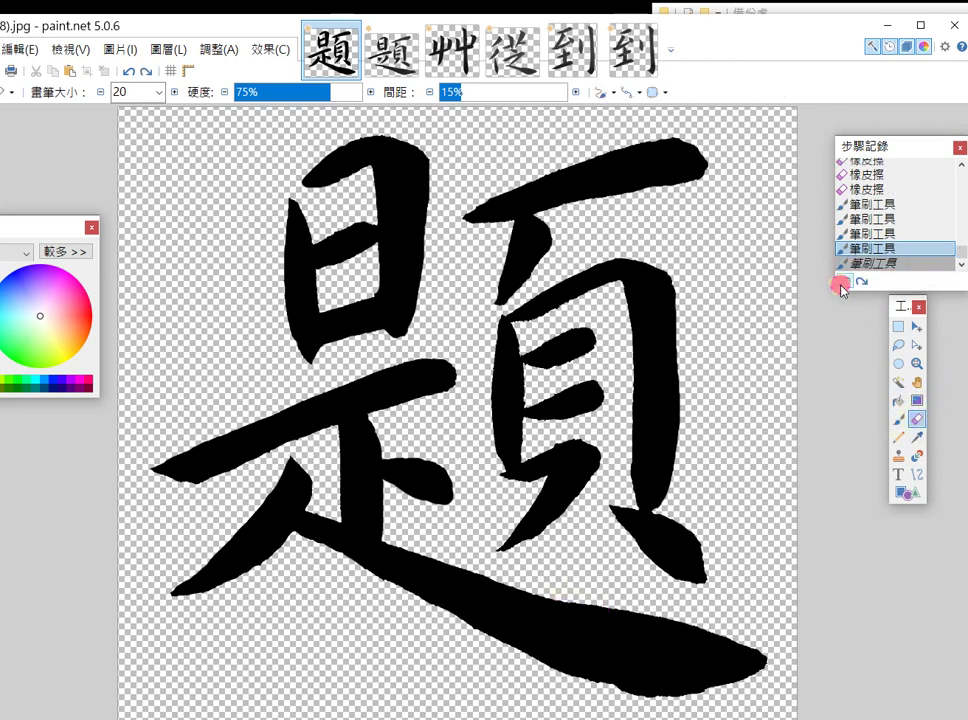
mouse_move(584, 604)
left_mouse_down()
mouse_move(717, 635)
mouse_move(768, 662)
mouse_move(697, 624)
mouse_move(608, 605)
mouse_move(668, 619)
left_mouse_up()
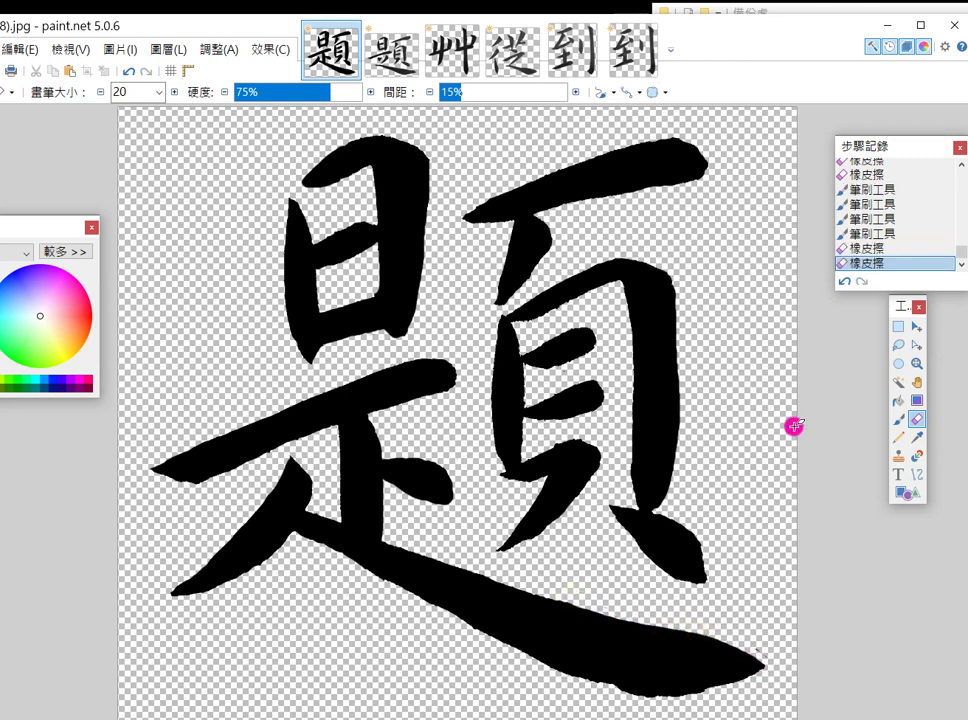
left_click(899, 420)
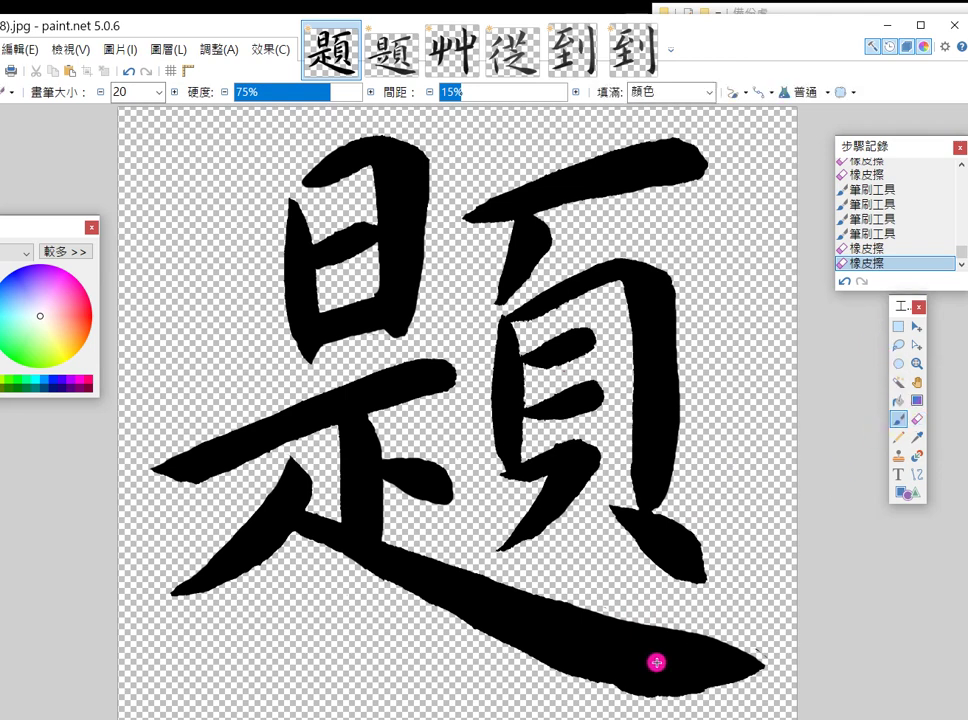
mouse_move(760, 668)
left_mouse_down()
mouse_move(641, 692)
mouse_move(567, 671)
mouse_move(762, 670)
left_mouse_up()
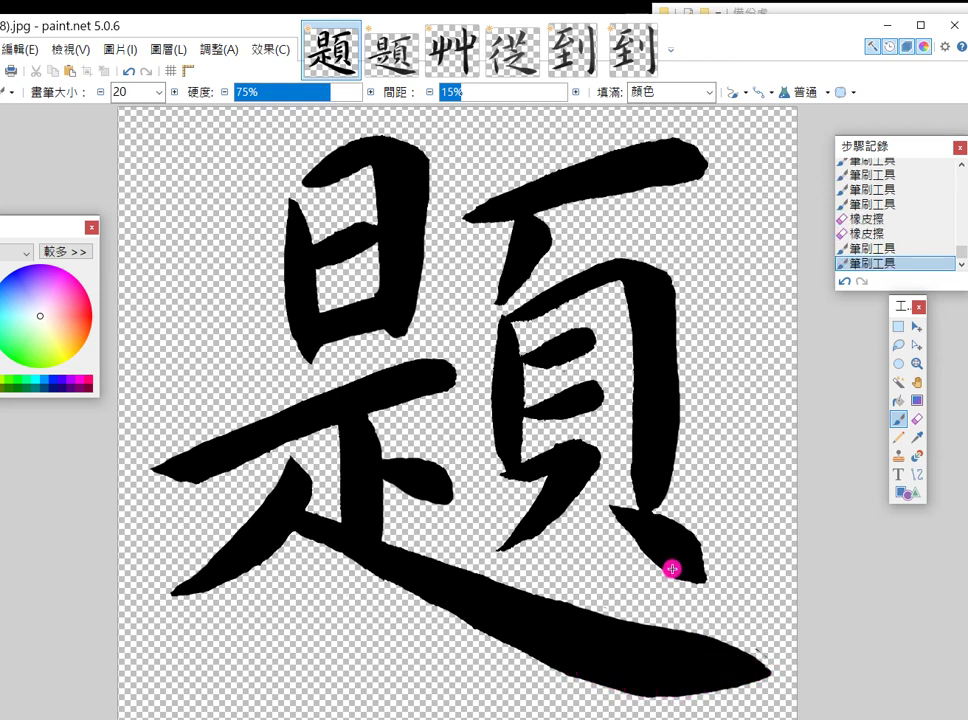
Smooth the lower edge of 是's long sweeping stroke with the Paintbrush, and fill the strokes of 題 with solid black using the Paint Bucket.
mouse_move(578, 673)
left_mouse_down()
mouse_move(637, 691)
mouse_move(710, 679)
left_mouse_up()
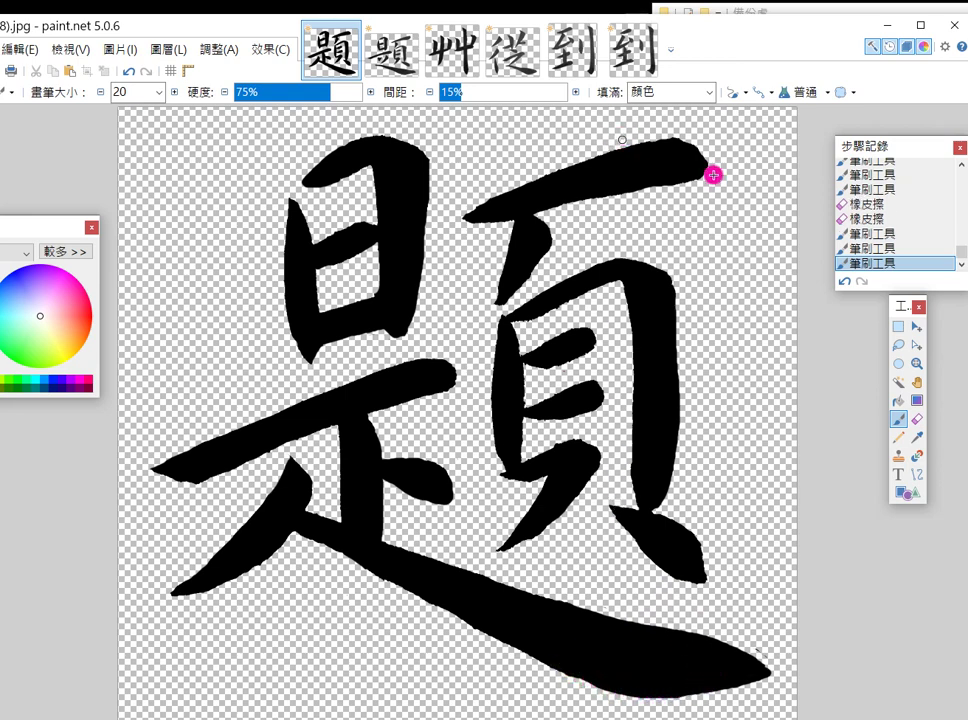
left_click(898, 400)
left_click(523, 364)
left_click(521, 369)
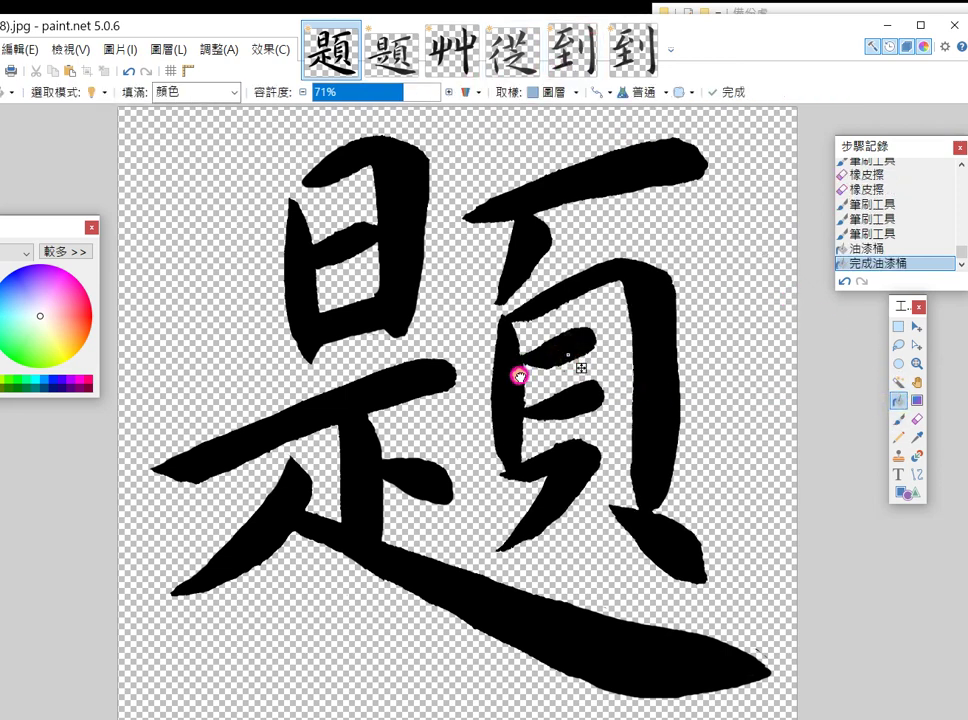
left_click(532, 257)
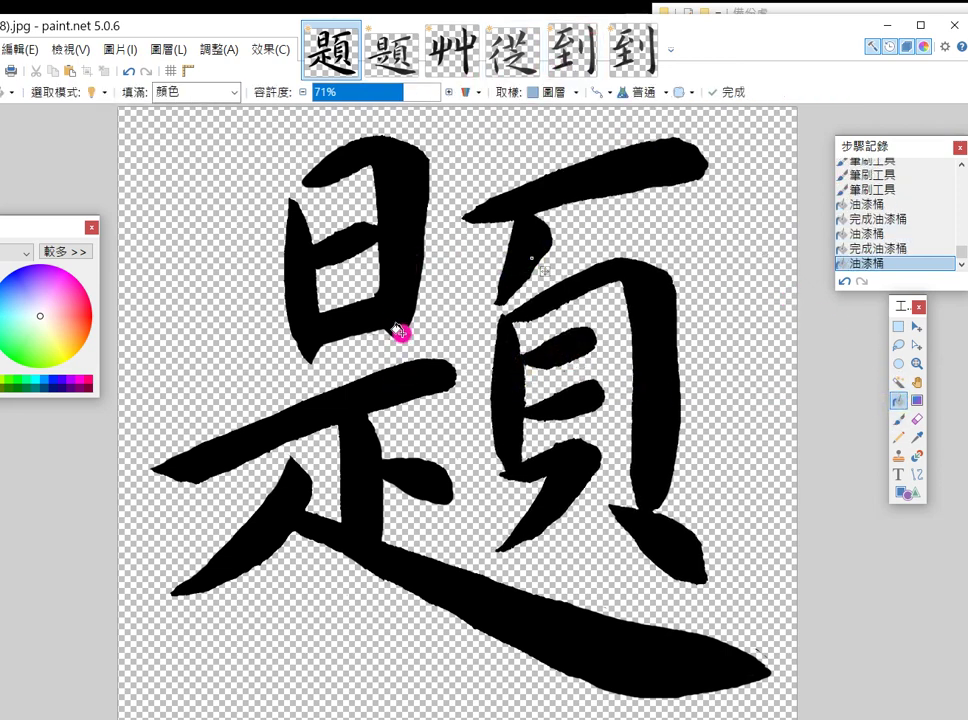
left_click(400, 288)
left_click(363, 405)
left_click(655, 533)
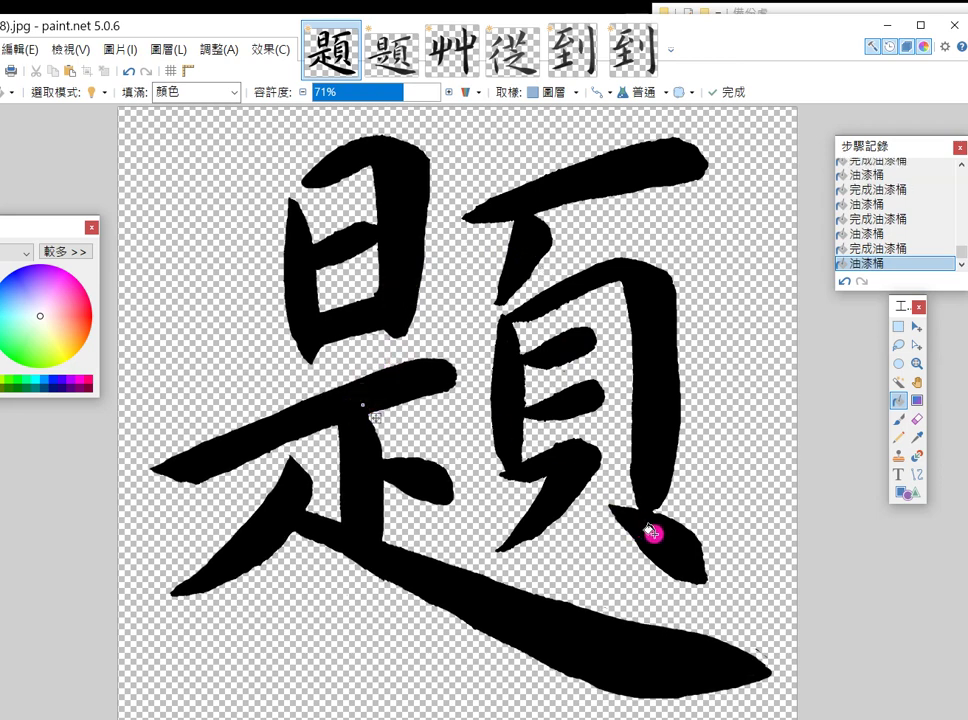
Save the image as a PNG file named A932 (8), accepting the save settings.
right_click(313, 48)
left_click(324, 136)
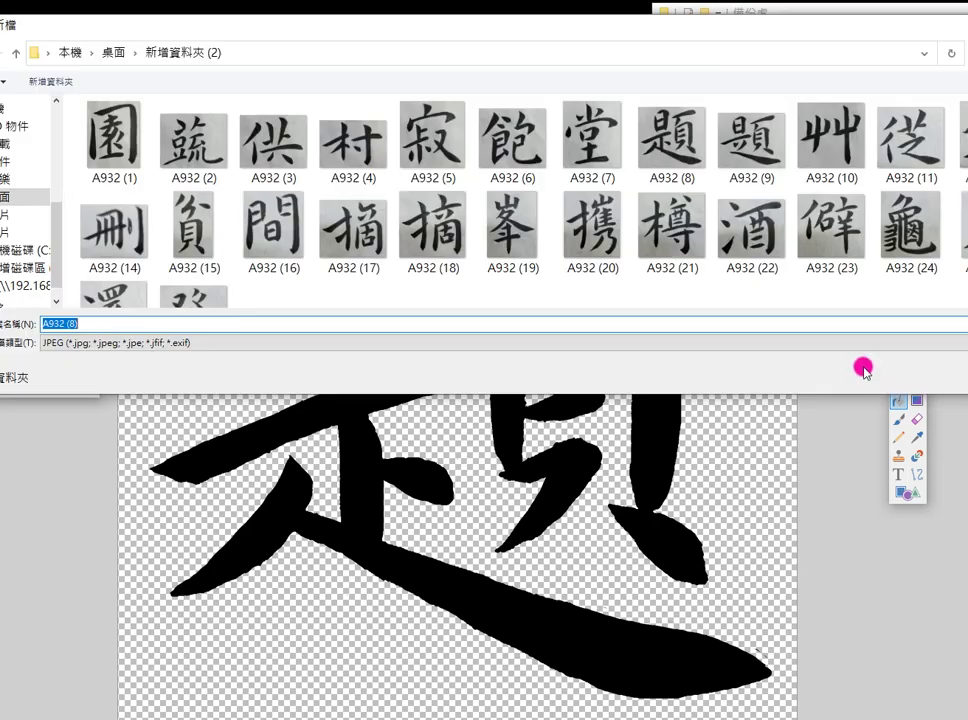
left_click(324, 342)
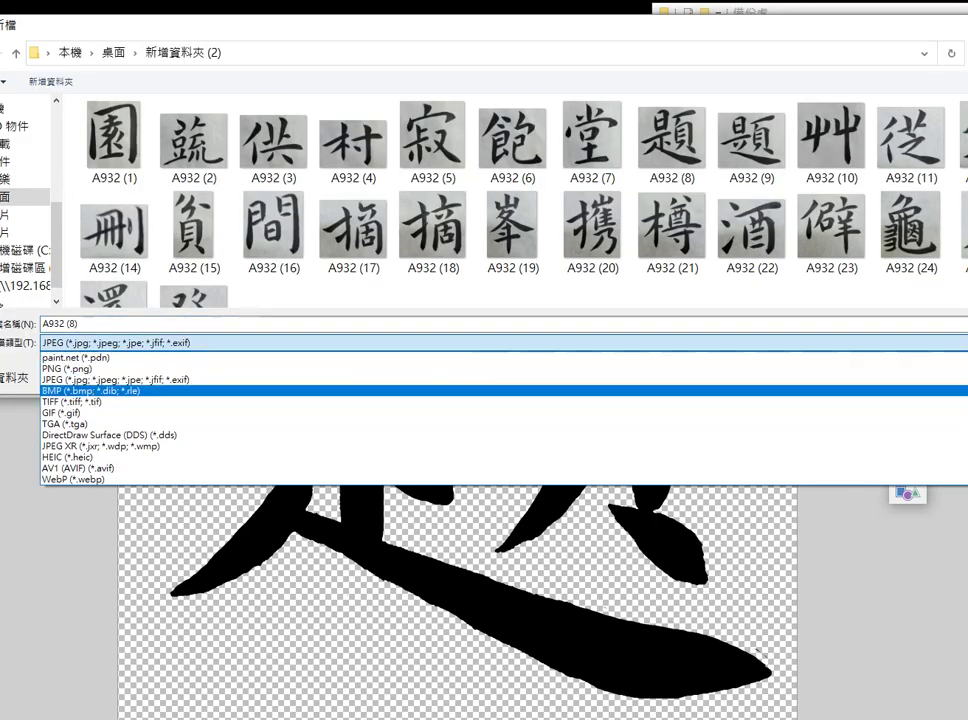
left_click(67, 368)
key("Return")
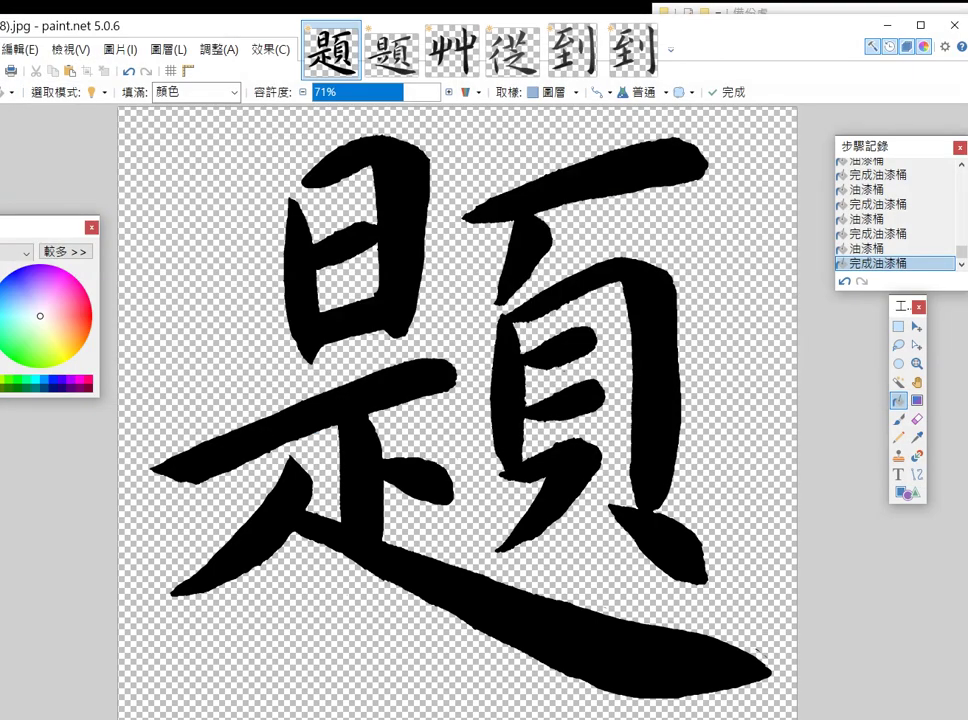
left_click(746, 517)
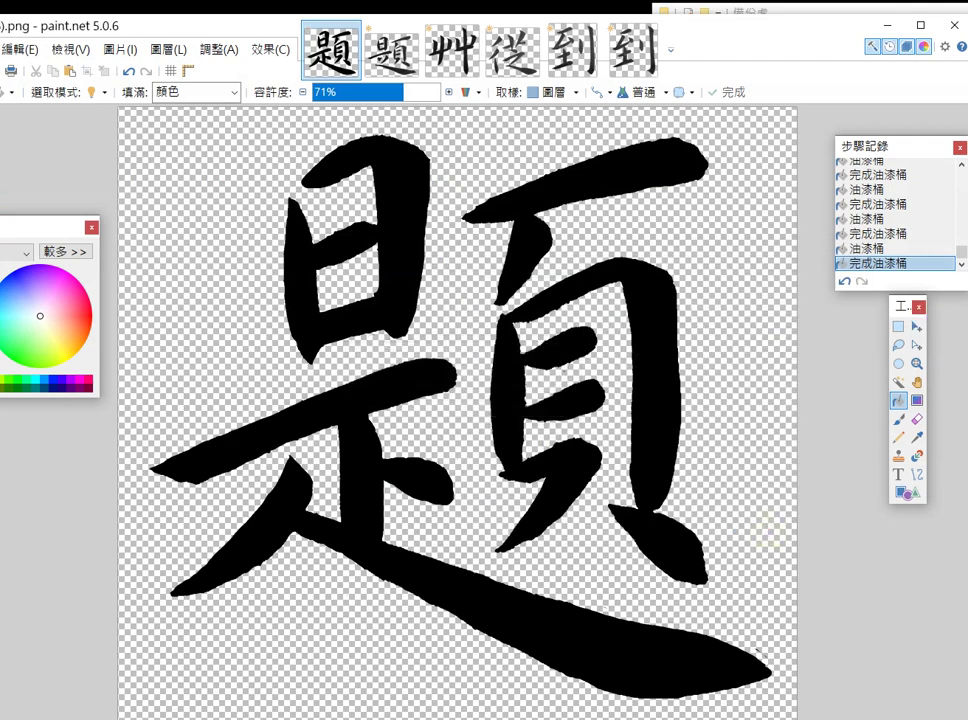
Extend the left tip of 是's long horizontal with the Paintbrush, and sharpen the tip of its left-falling stroke with the Eraser.
key("b")
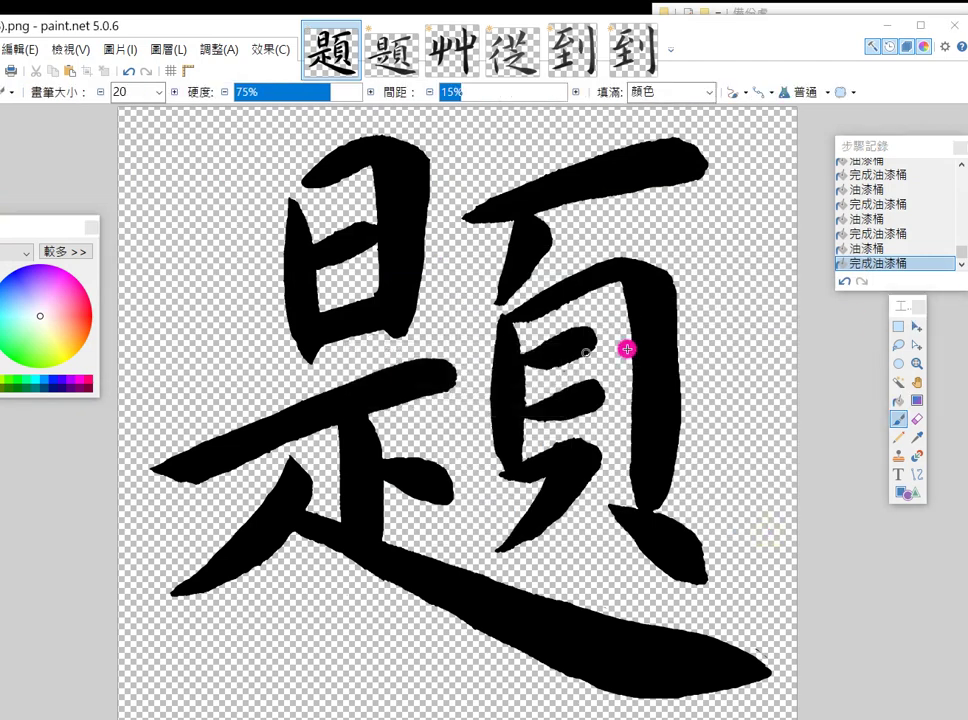
left_click(391, 331)
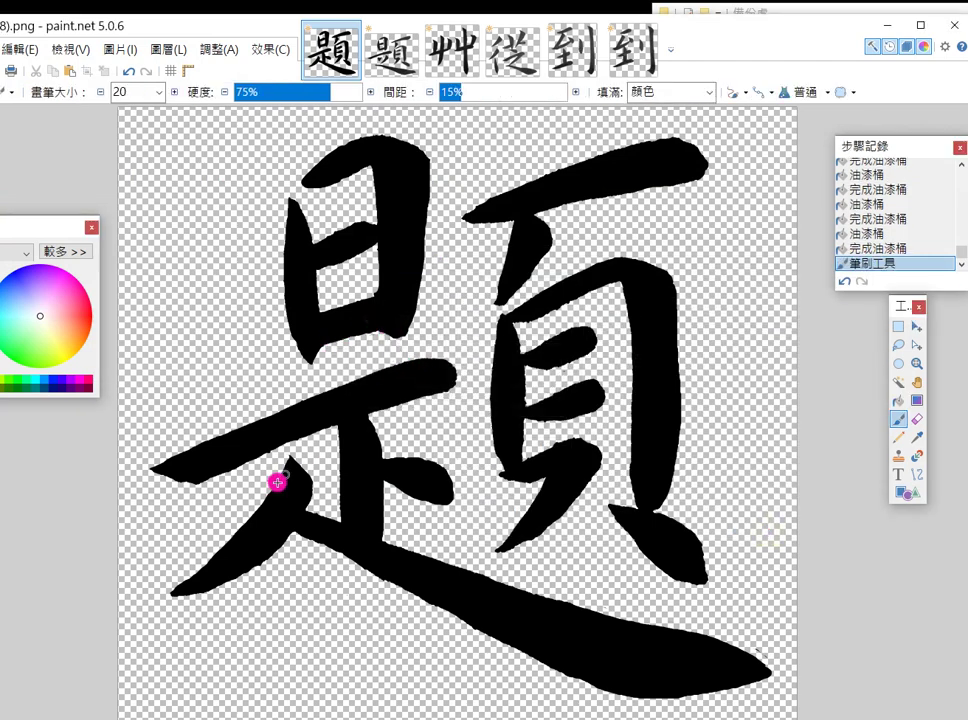
mouse_move(191, 480)
left_mouse_down()
mouse_move(157, 470)
mouse_move(143, 481)
left_mouse_up()
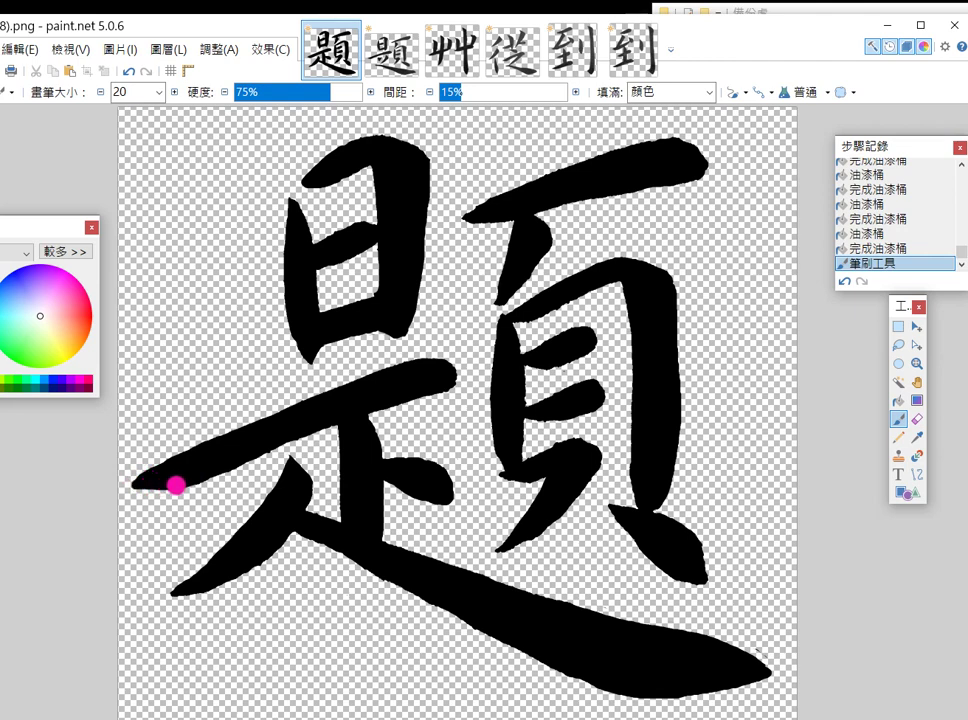
left_click_drag(173, 485, 196, 487)
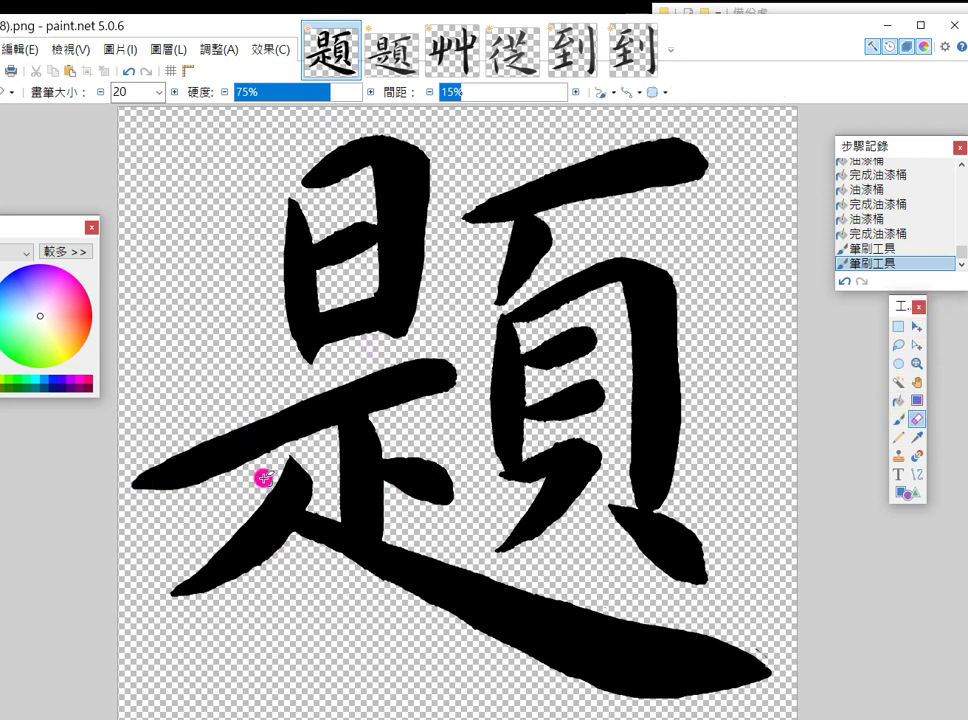
left_click_drag(185, 576, 162, 596)
Save the changes to A932 (8).png and close that image.
right_click(340, 65)
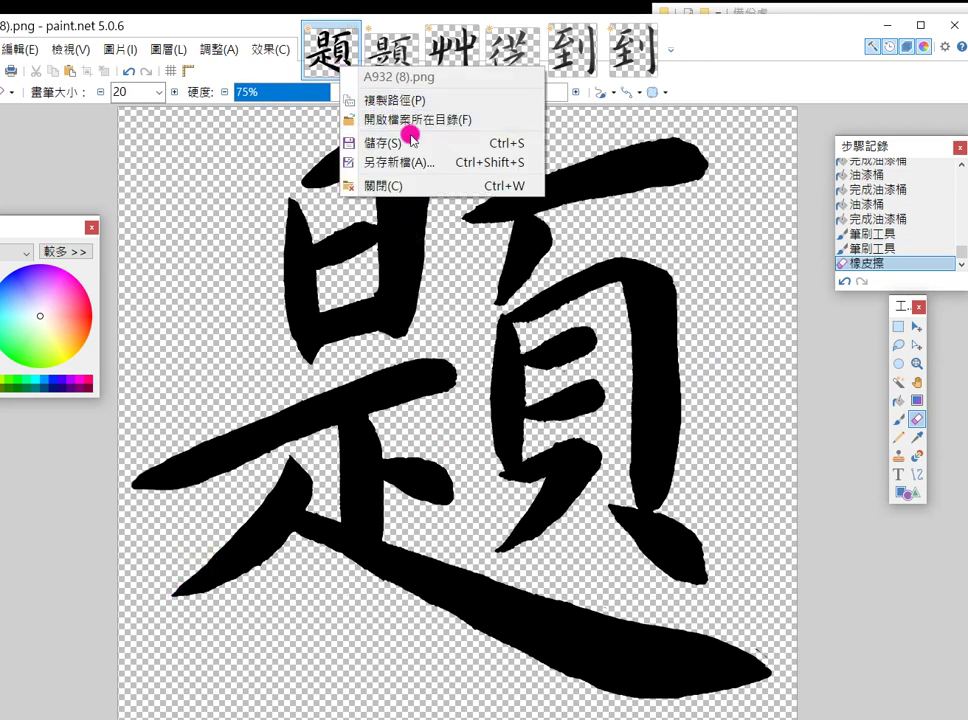
left_click(395, 143)
left_click(352, 28)
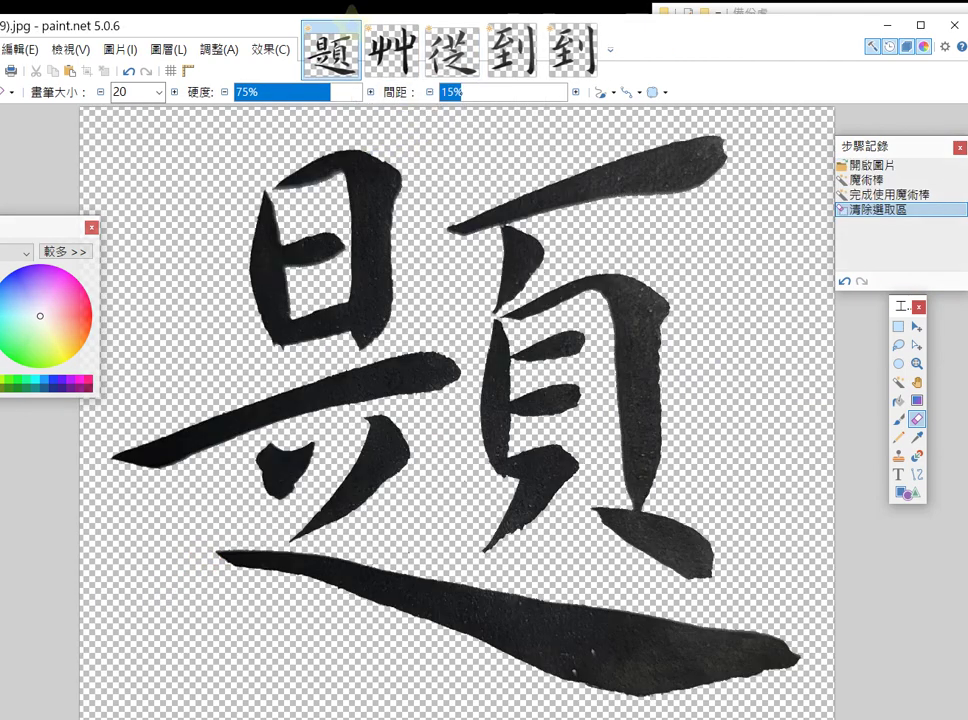
Fill all the grey textured strokes of the second 題 image with solid black using the Paint Bucket.
left_click(898, 400)
left_click(645, 376)
left_click(652, 356)
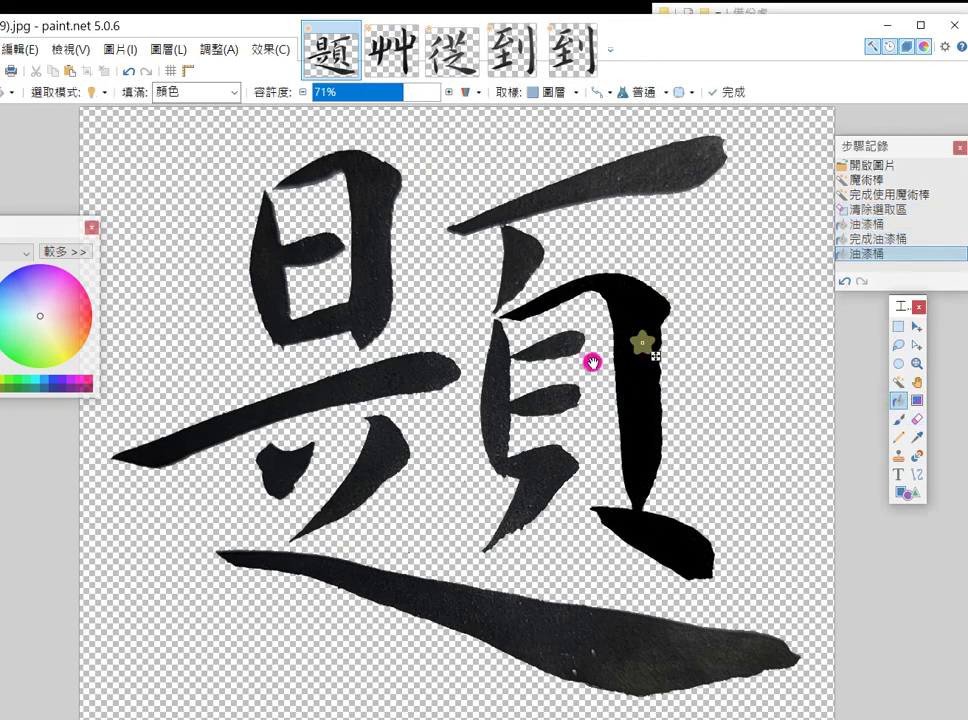
left_click(503, 404)
left_click(575, 487)
left_click(652, 531)
left_click(352, 489)
left_click(287, 470)
left_click(324, 400)
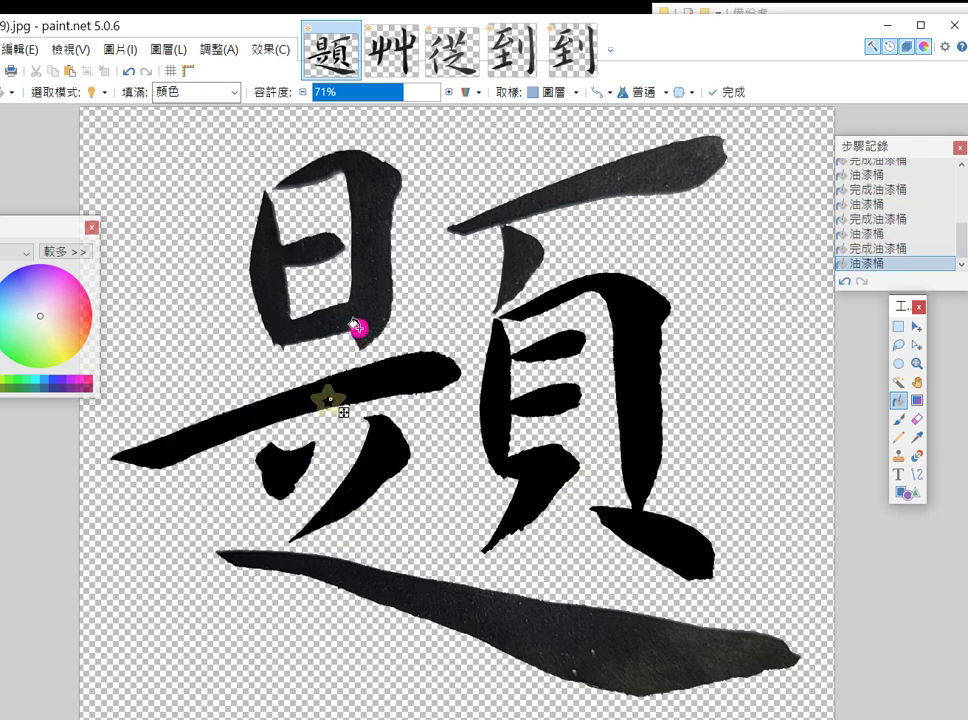
left_click(363, 309)
left_click(530, 612)
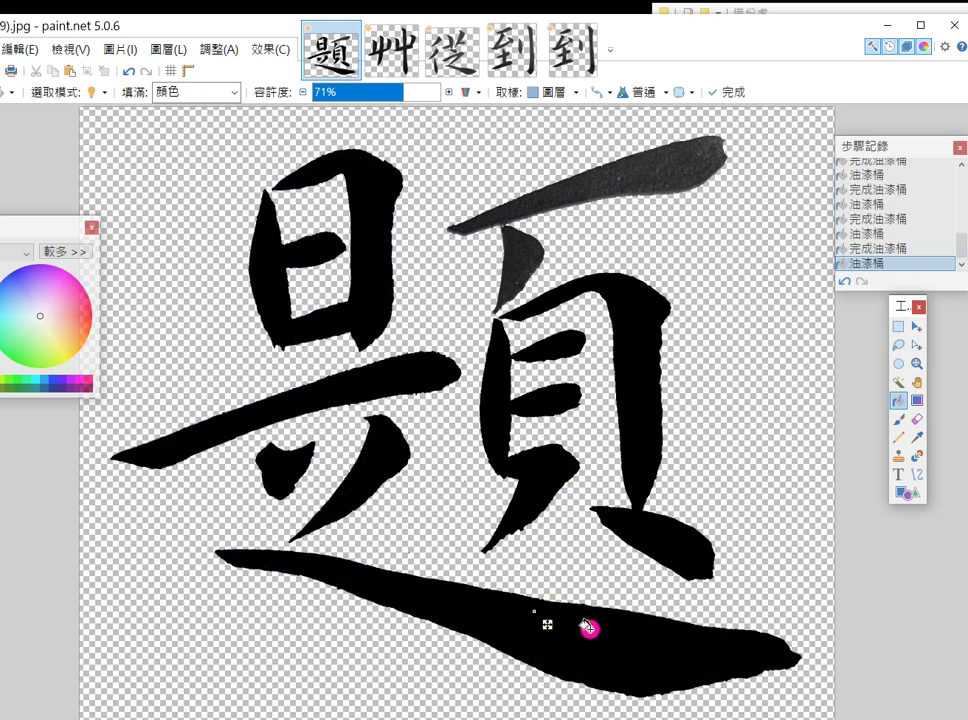
left_click(690, 155)
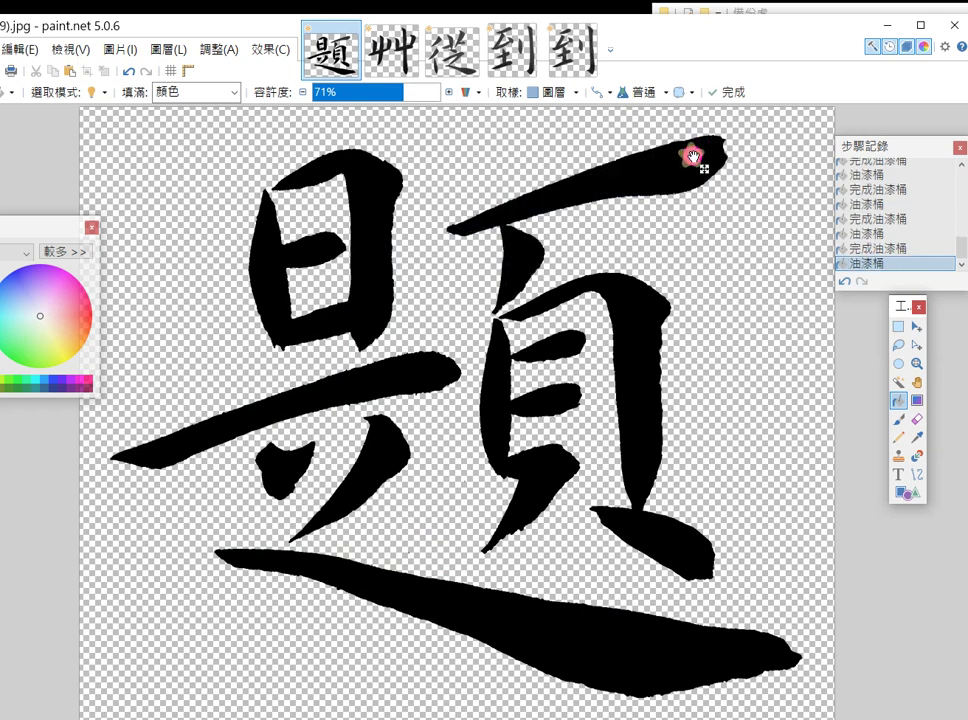
Trim the blunt right end of 頁's top stroke to a tapered point with the Eraser.
left_click(916, 418)
mouse_move(655, 141)
left_mouse_down()
mouse_move(685, 151)
mouse_move(716, 184)
mouse_move(674, 138)
mouse_move(708, 139)
left_mouse_up()
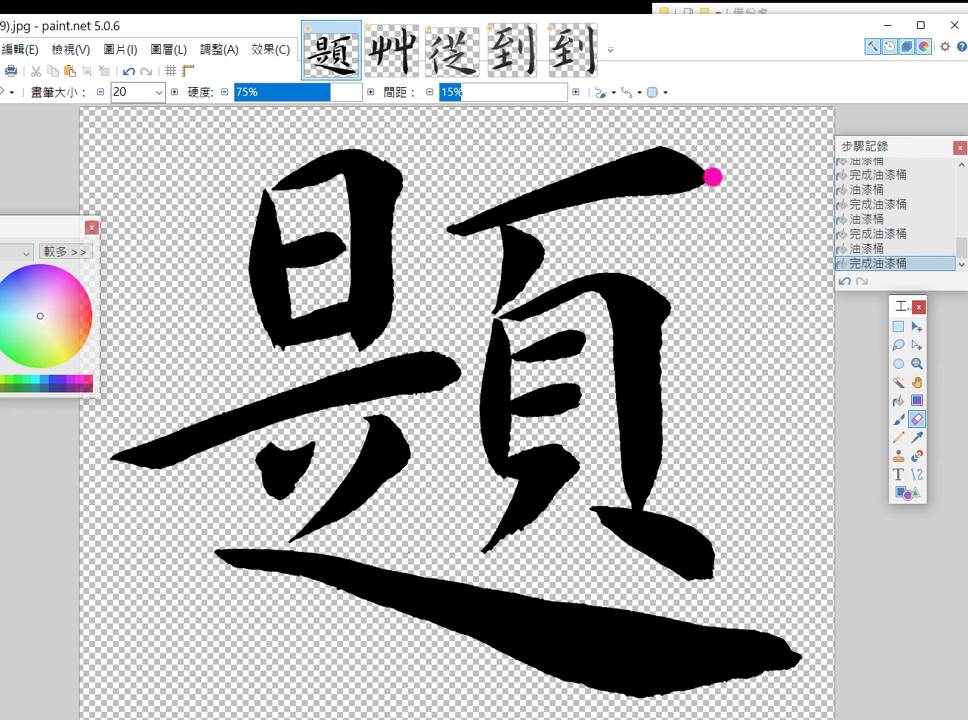
left_click_drag(712, 176, 718, 160)
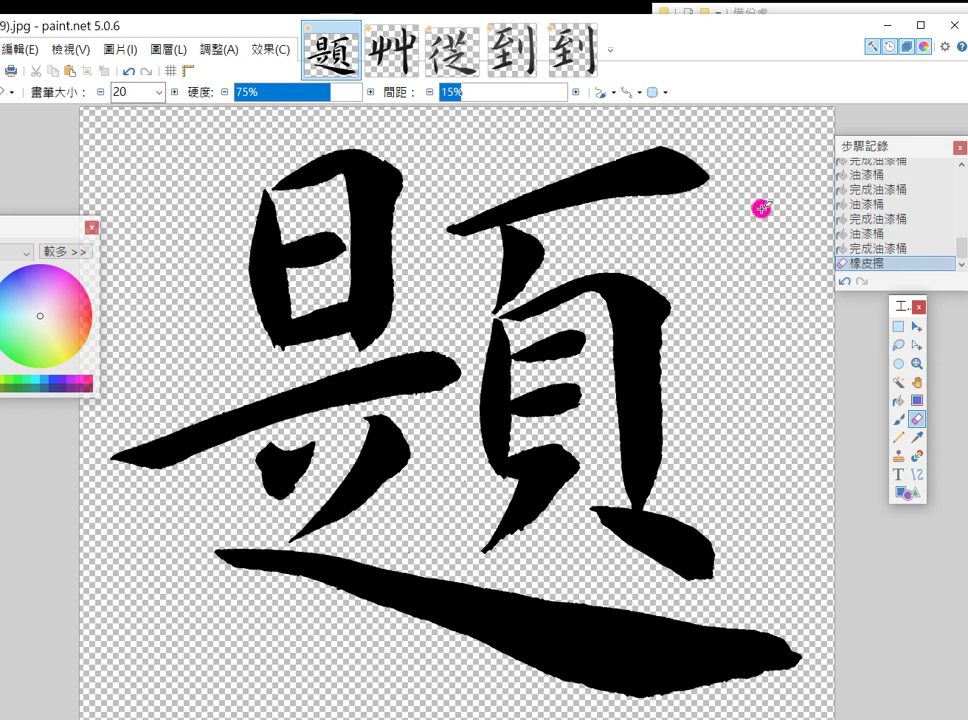
Fill 頁's short stroke below the top horizontal and 日's right vertical with black using the Paint Bucket.
left_click(898, 400)
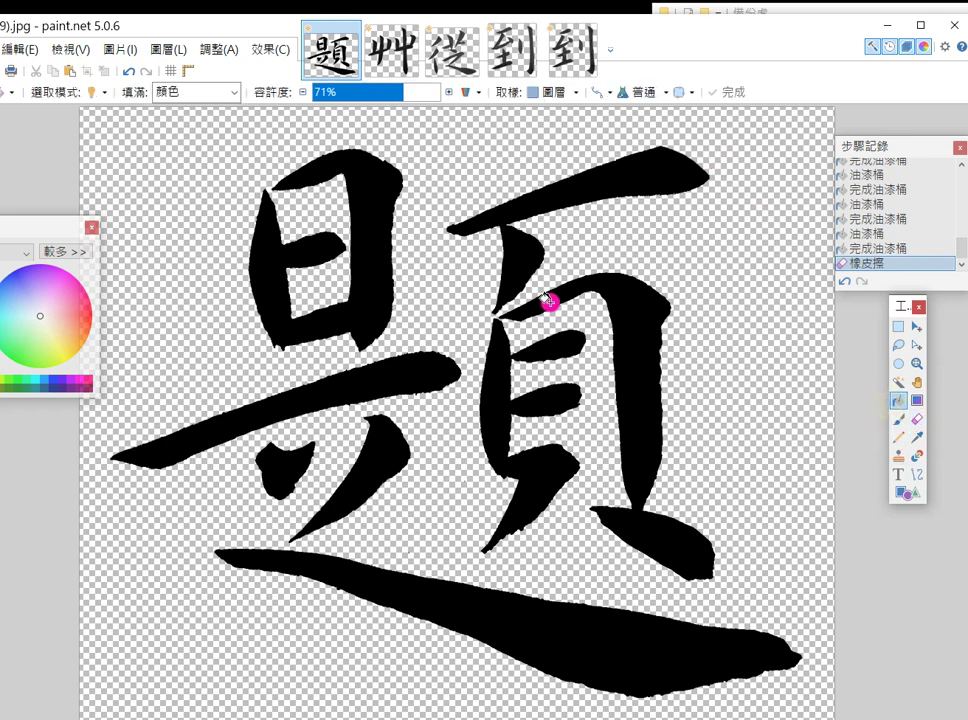
left_click(529, 266)
left_click(380, 223)
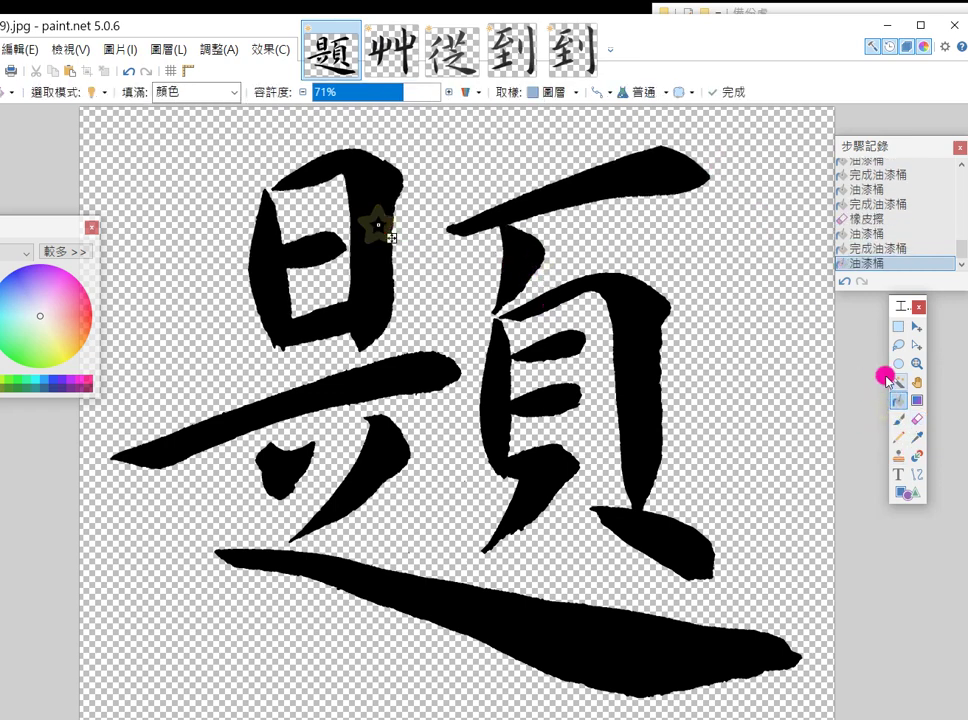
Trim the protruding outer upper-right corner of 日 with the Eraser, and erase at the join of its middle stroke and left vertical.
left_click(916, 419)
mouse_move(394, 158)
left_mouse_down()
mouse_move(389, 167)
mouse_move(389, 152)
left_mouse_up()
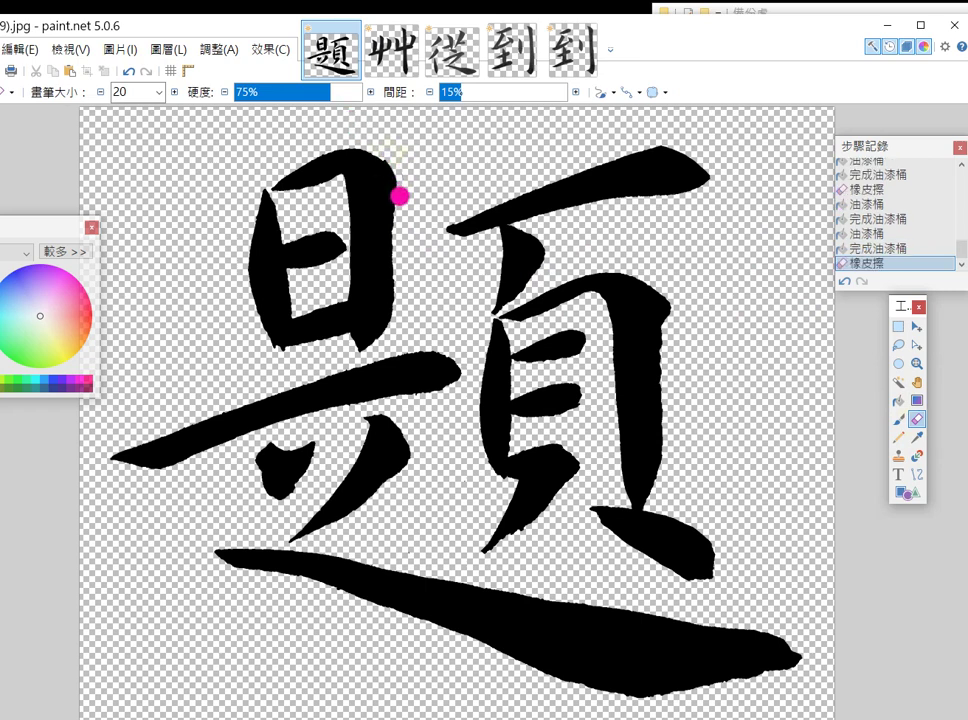
left_click_drag(399, 196, 401, 208)
left_click_drag(391, 162, 402, 209)
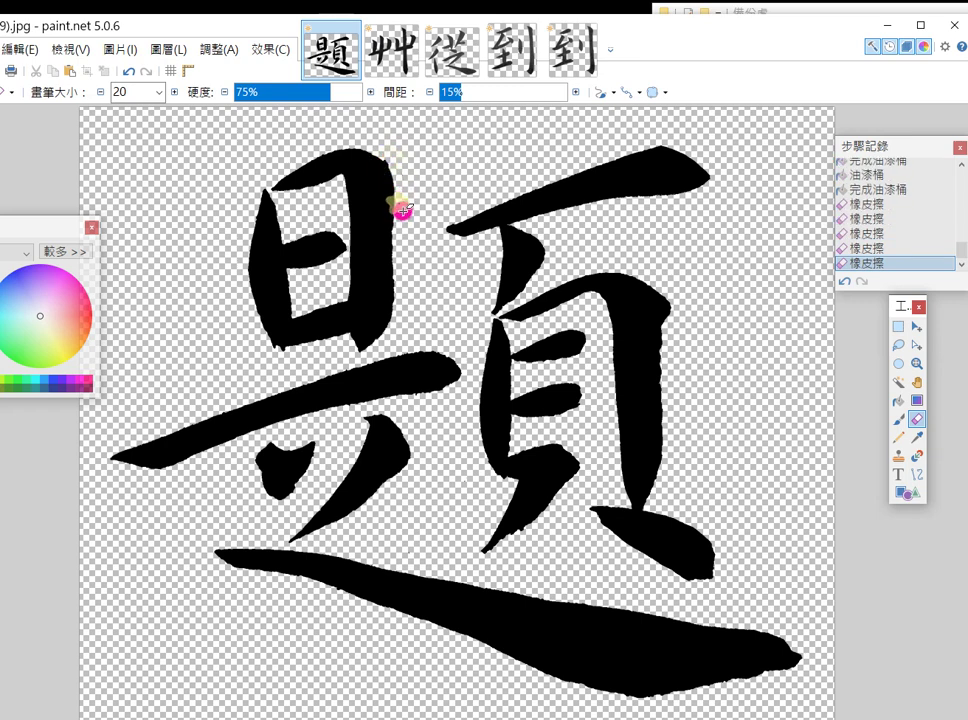
left_click(282, 247)
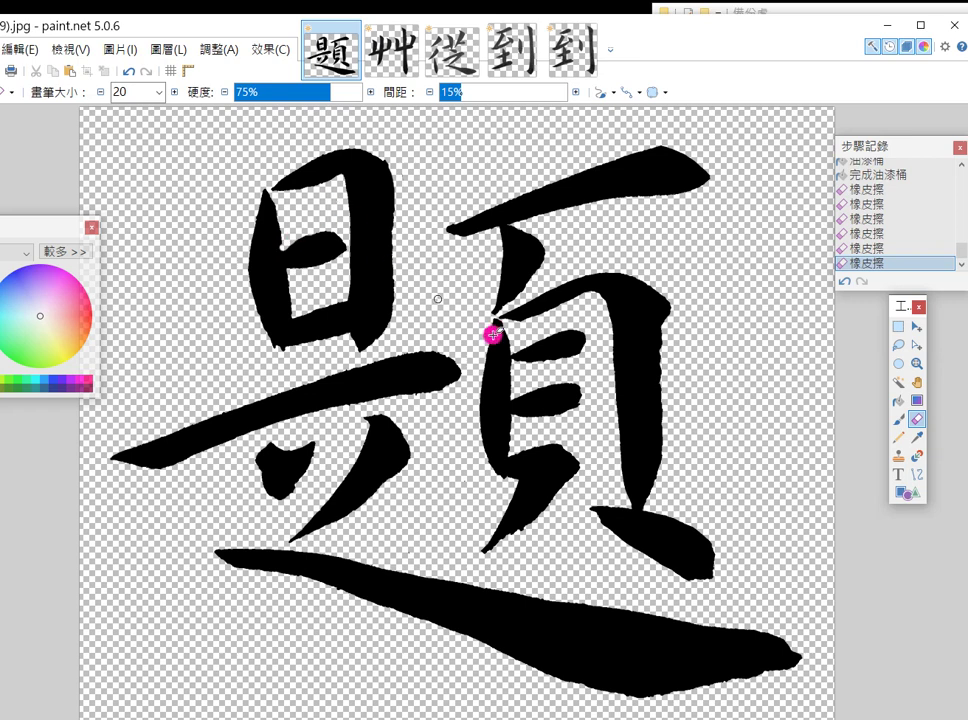
Paint the ends of 日's middle stroke with the Paintbrush so that it joins both the left and right verticals.
left_click(898, 399)
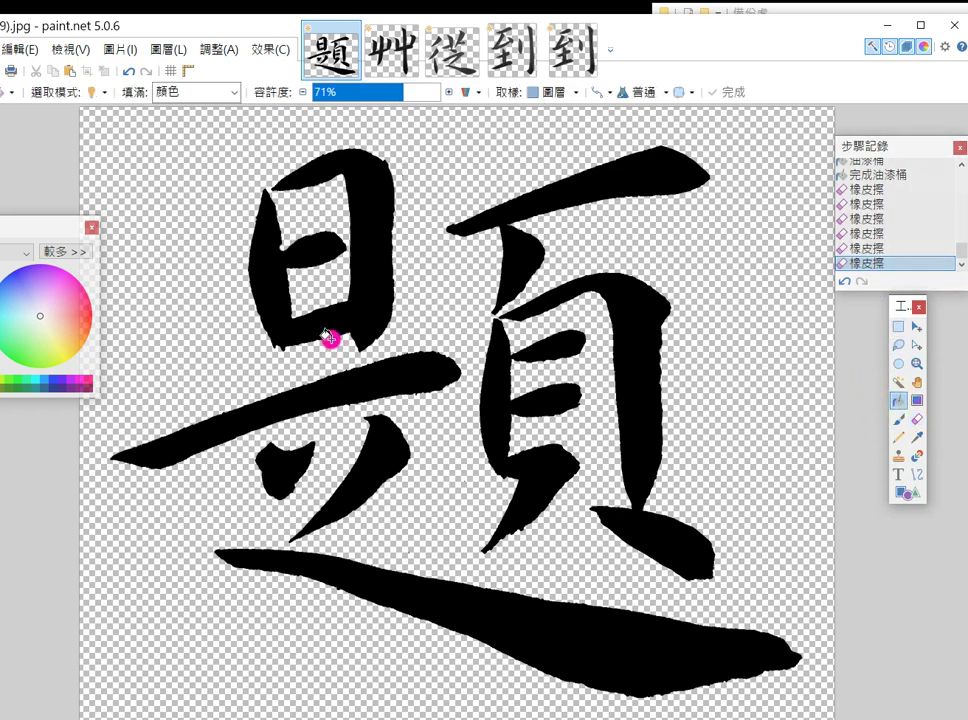
left_click(901, 418)
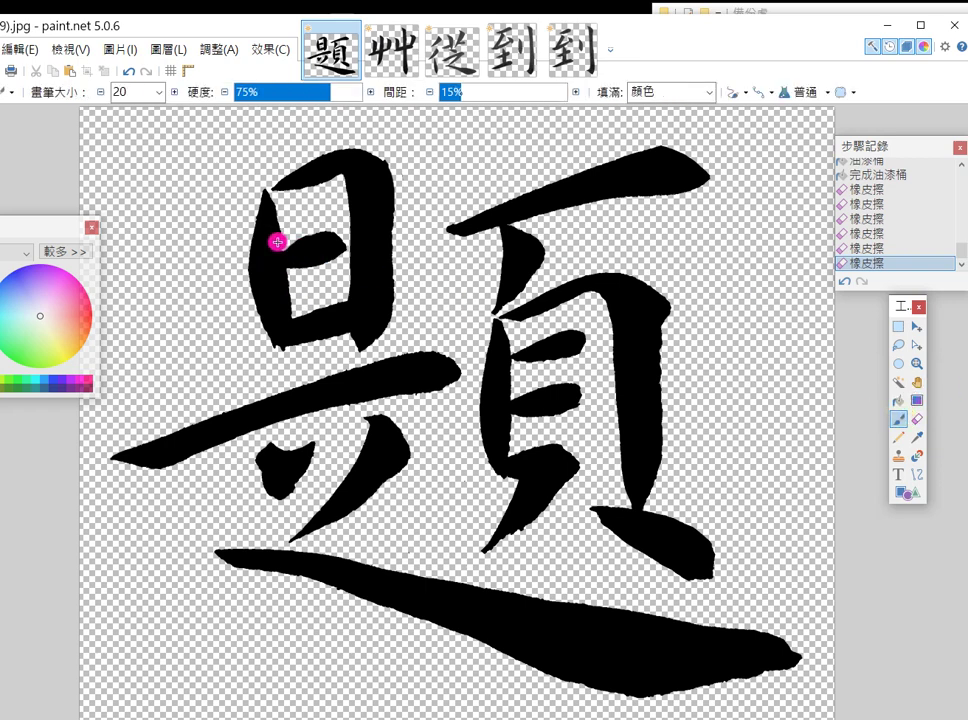
left_click_drag(276, 243, 280, 258)
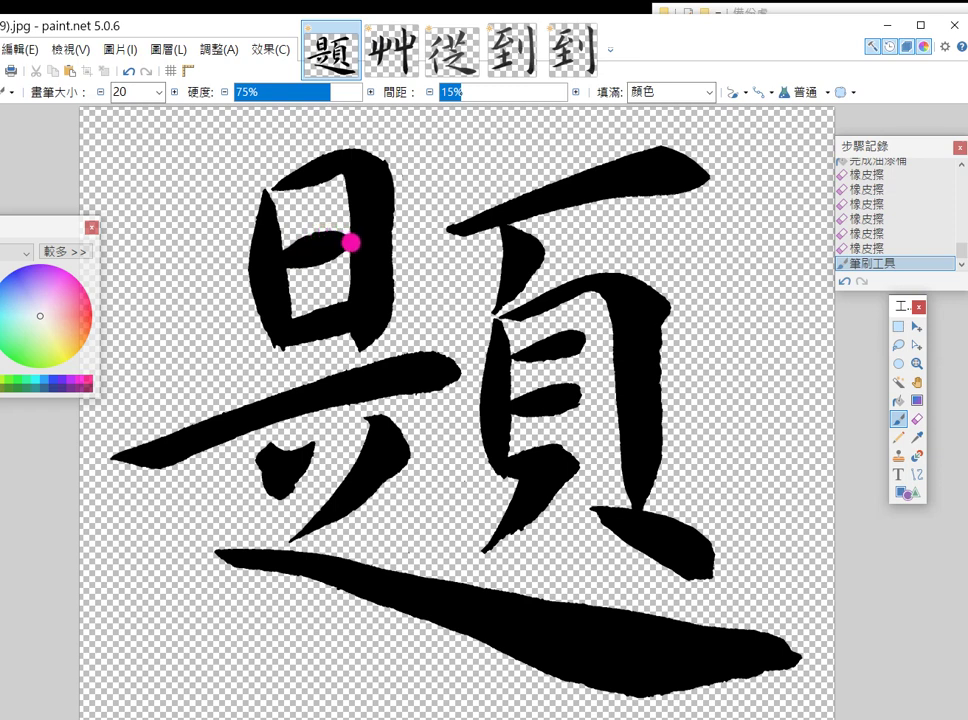
left_click_drag(343, 242, 349, 240)
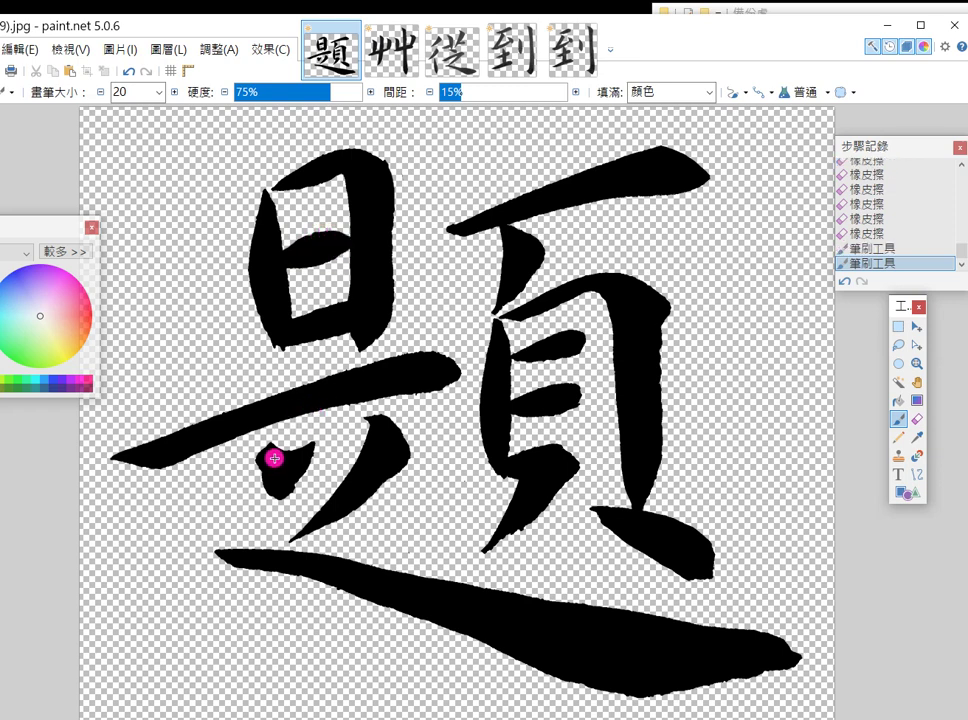
Round out the small dot and thicken the upper right side of the left-falling stroke below 是's long horizontal with the Paintbrush.
left_click_drag(268, 443, 257, 480)
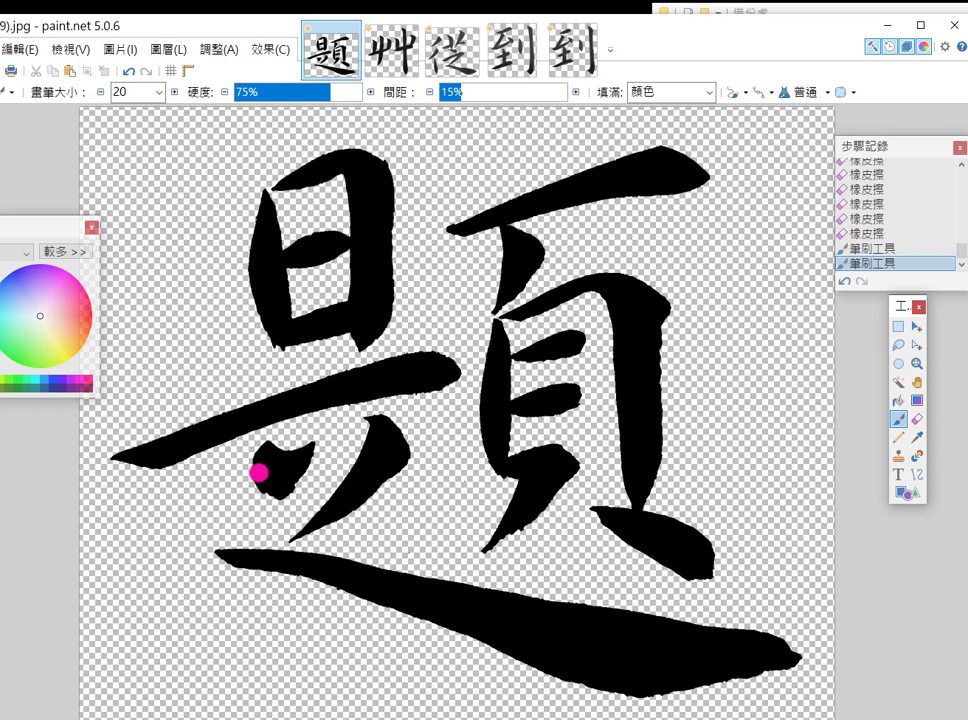
left_click_drag(279, 493, 300, 465)
mouse_move(389, 421)
left_mouse_down()
mouse_move(417, 444)
mouse_move(394, 468)
mouse_move(403, 432)
mouse_move(413, 446)
mouse_move(373, 485)
mouse_move(399, 469)
left_mouse_up()
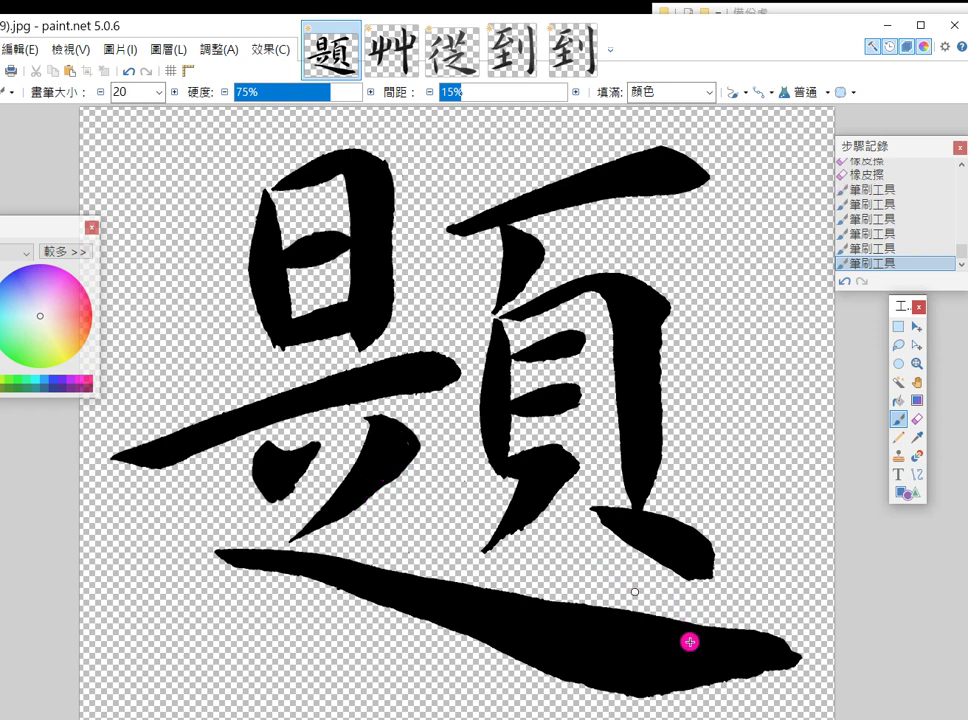
Extend the end of the long sweeping bottom stroke to a point with the Paintbrush, and trim its edges near the tip with the Eraser.
left_click_drag(780, 642, 801, 648)
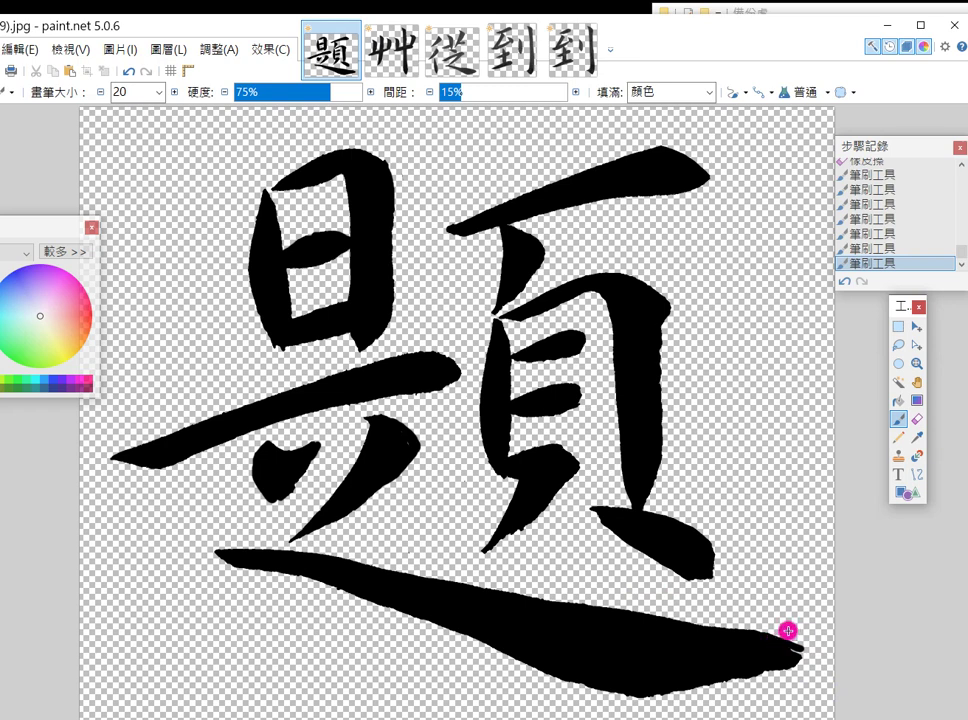
mouse_move(771, 635)
left_mouse_down()
mouse_move(804, 642)
mouse_move(765, 663)
mouse_move(694, 674)
mouse_move(810, 650)
mouse_move(702, 689)
mouse_move(640, 691)
mouse_move(761, 676)
mouse_move(807, 653)
mouse_move(798, 657)
left_mouse_up()
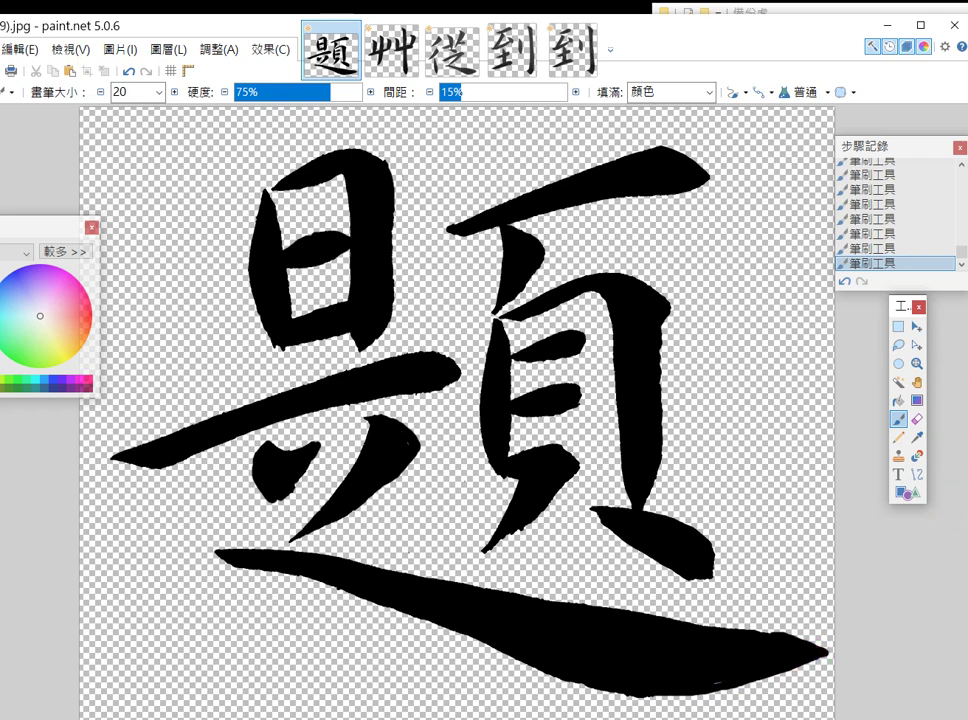
left_click(916, 419)
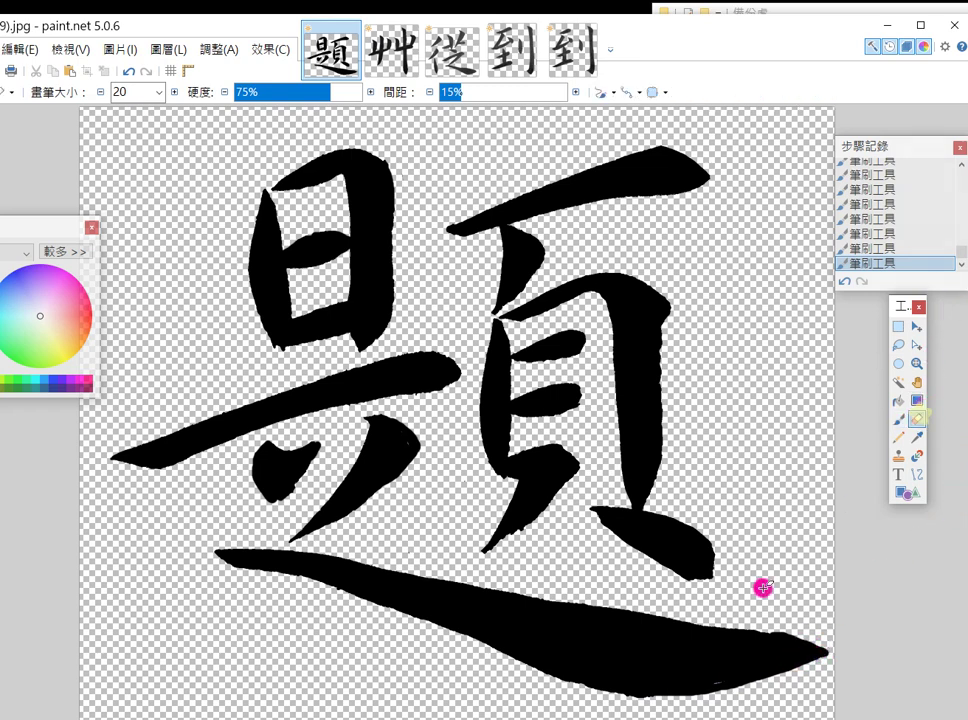
mouse_move(741, 624)
left_mouse_down()
mouse_move(825, 644)
mouse_move(755, 700)
left_mouse_up()
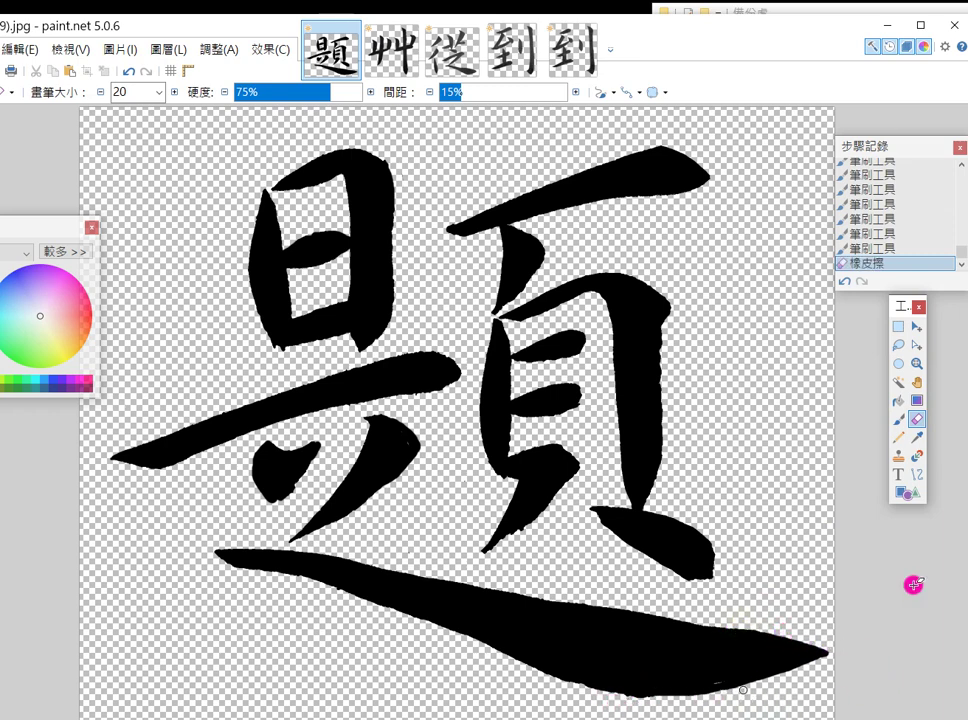
Smooth and fill out the lower and upper edges of the long sweeping bottom stroke with the Paintbrush.
left_click(896, 420)
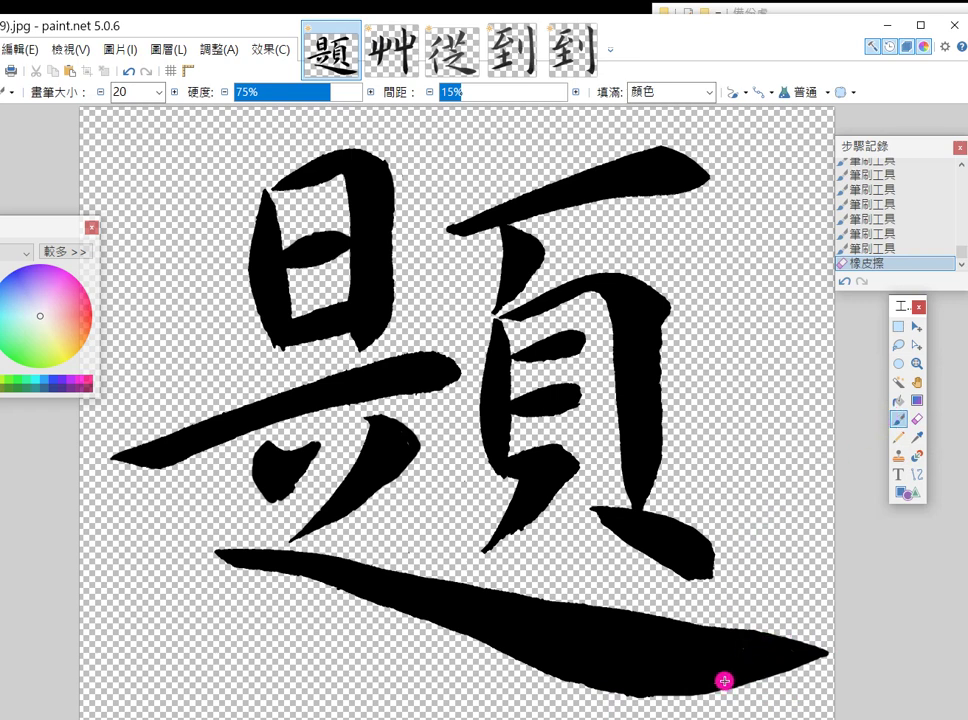
mouse_move(695, 685)
left_mouse_down()
mouse_move(676, 693)
mouse_move(603, 685)
mouse_move(573, 679)
mouse_move(578, 670)
left_mouse_up()
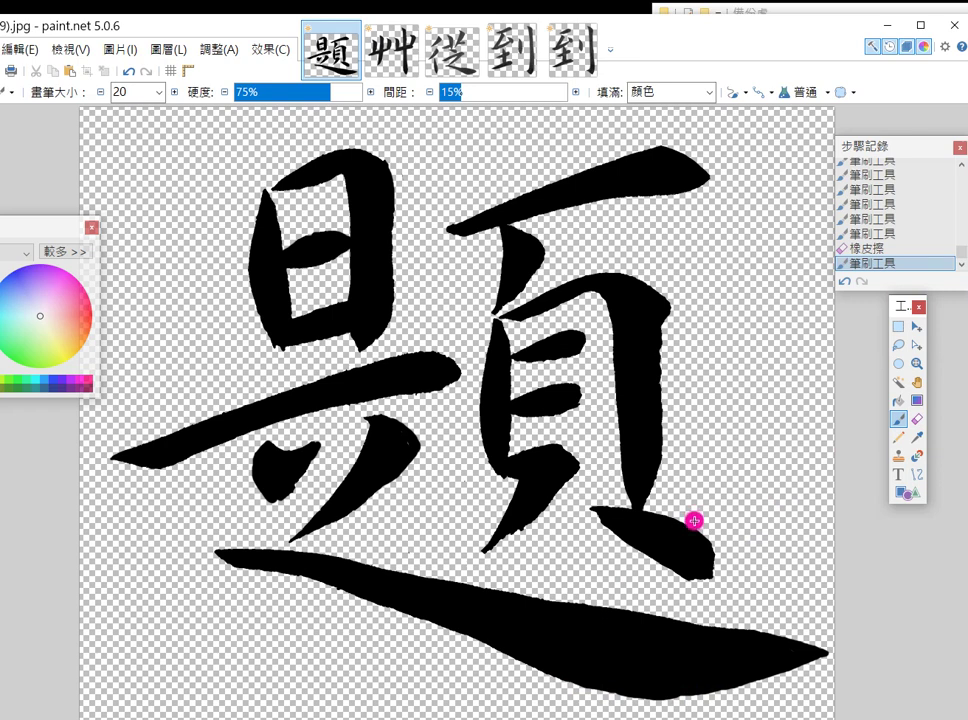
left_click_drag(644, 619, 773, 638)
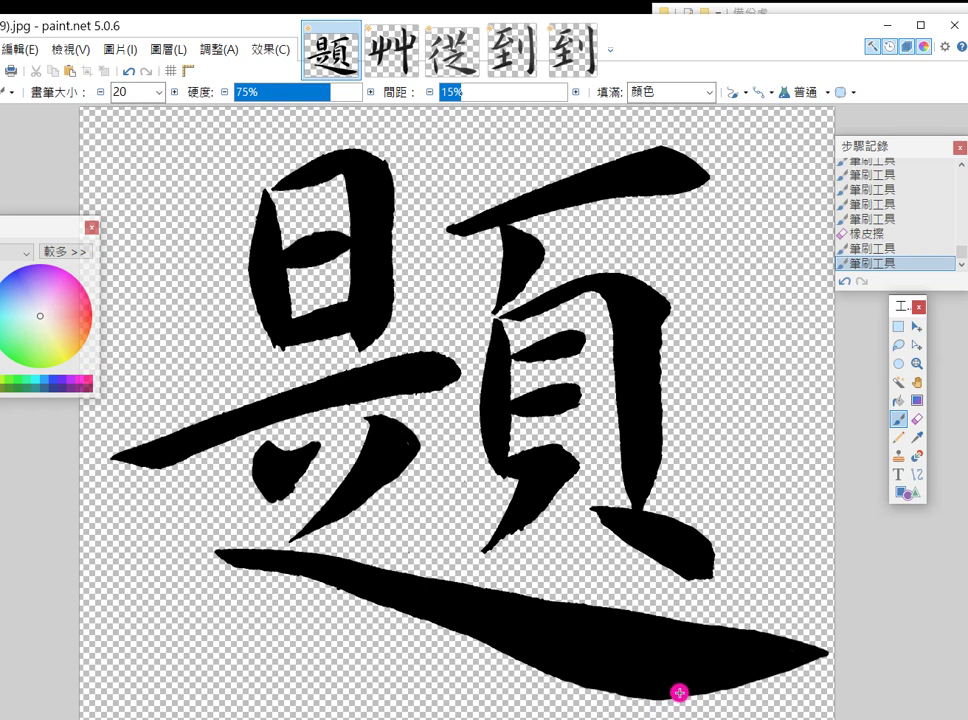
mouse_move(687, 688)
left_mouse_down()
mouse_move(670, 694)
mouse_move(704, 672)
left_mouse_up()
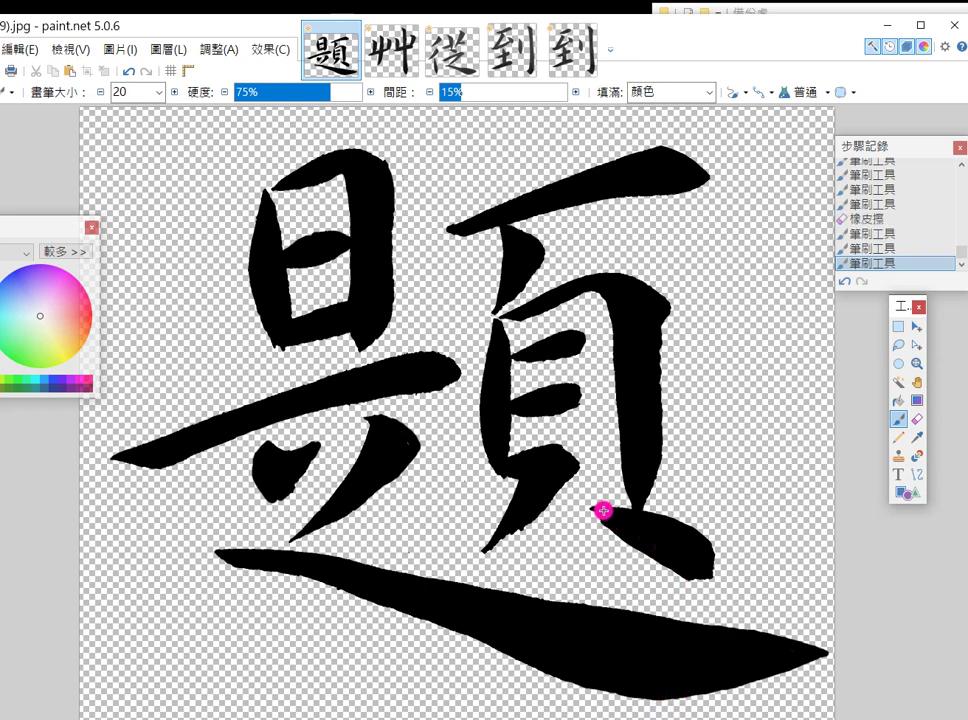
Smooth and extend the two short strokes below 頁 with the Paintbrush, and trim the right one's edges with the Eraser.
mouse_move(607, 519)
left_mouse_down()
mouse_move(658, 565)
mouse_move(713, 568)
mouse_move(691, 583)
mouse_move(659, 562)
mouse_move(700, 583)
mouse_move(683, 560)
mouse_move(597, 514)
mouse_move(607, 521)
left_mouse_up()
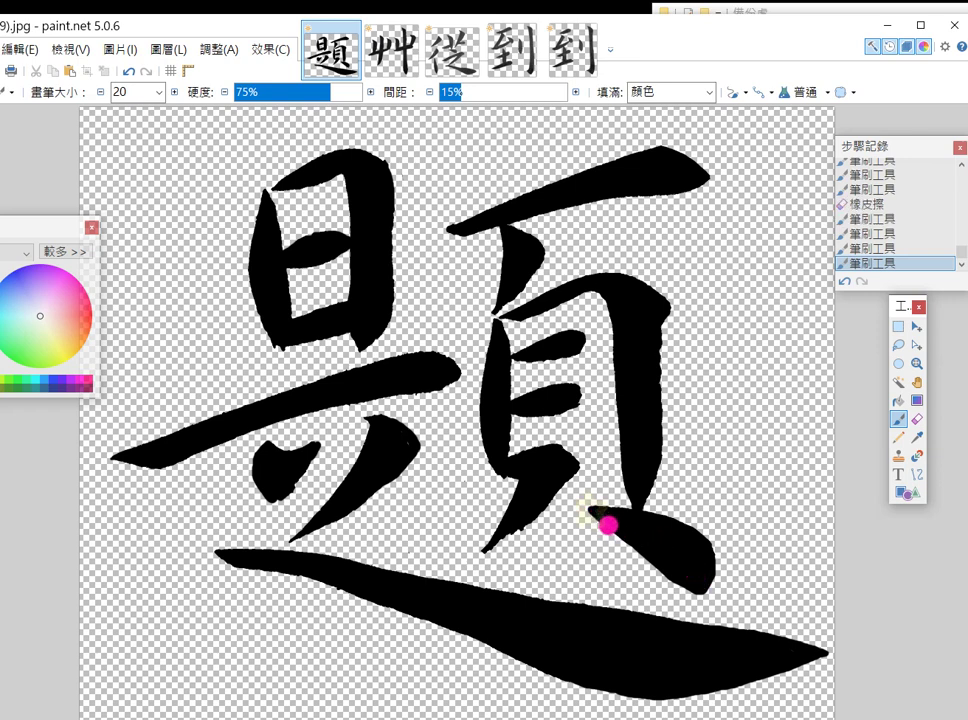
left_click_drag(532, 514, 488, 549)
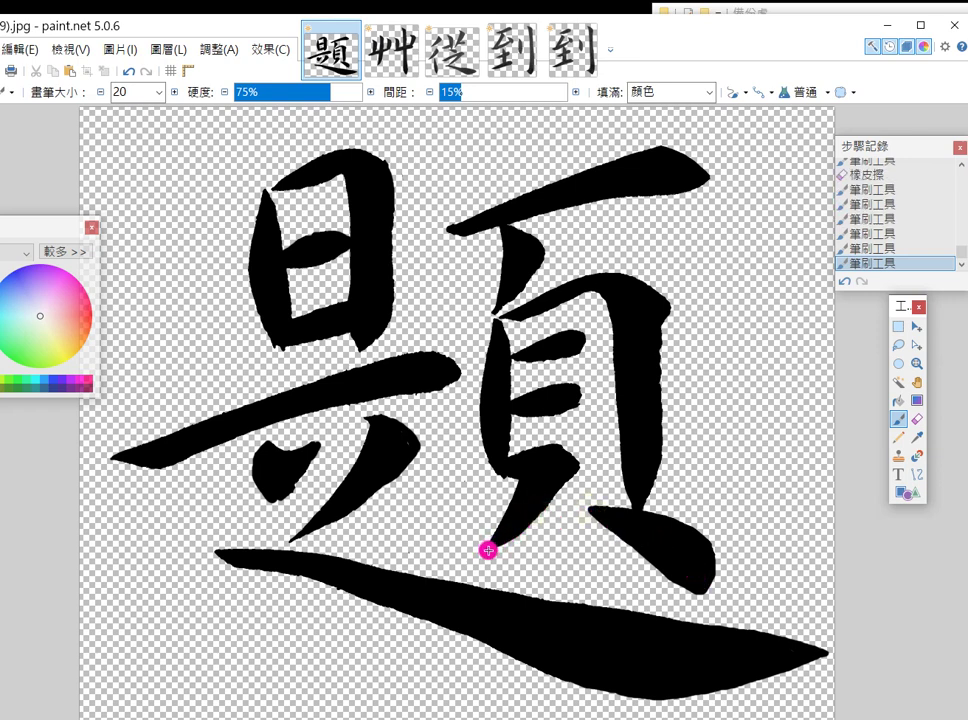
left_click(915, 421)
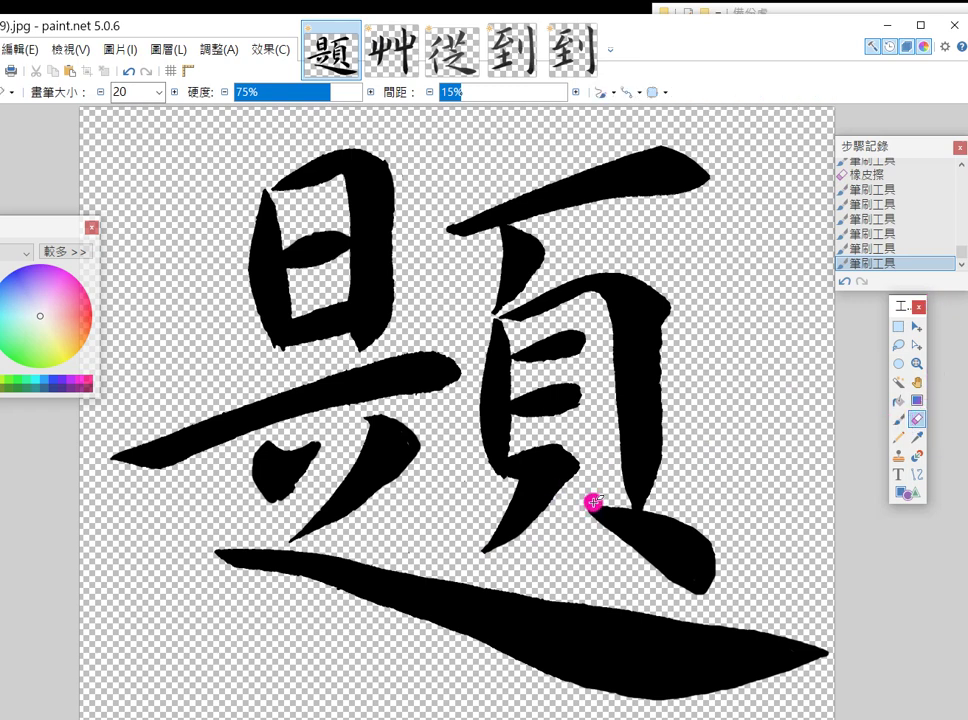
left_click_drag(620, 540, 663, 579)
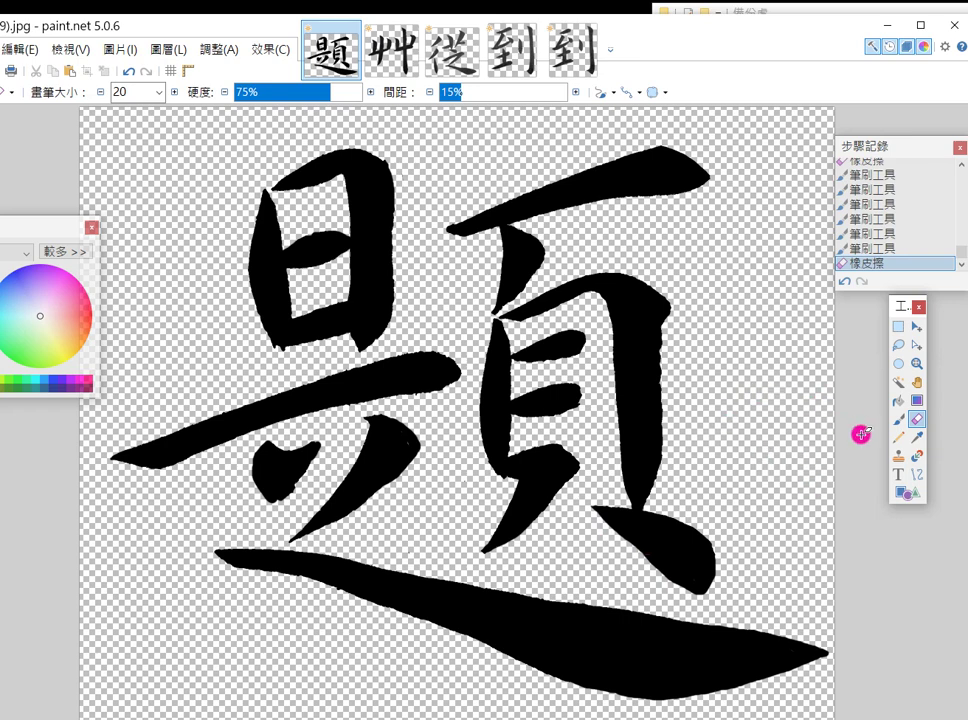
Thicken the outer edge of 頁's right vertical with the Paintbrush, and trim its protruding upper-right corner with the Eraser.
left_click(897, 419)
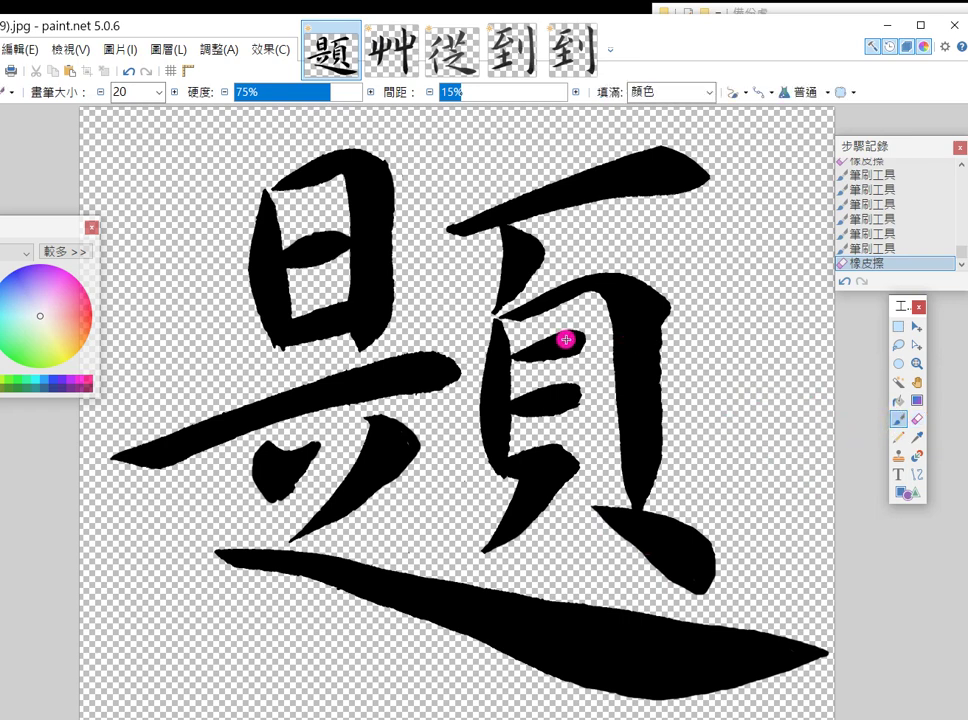
mouse_move(655, 315)
left_mouse_down()
mouse_move(663, 442)
mouse_move(646, 493)
mouse_move(659, 465)
mouse_move(657, 344)
left_mouse_up()
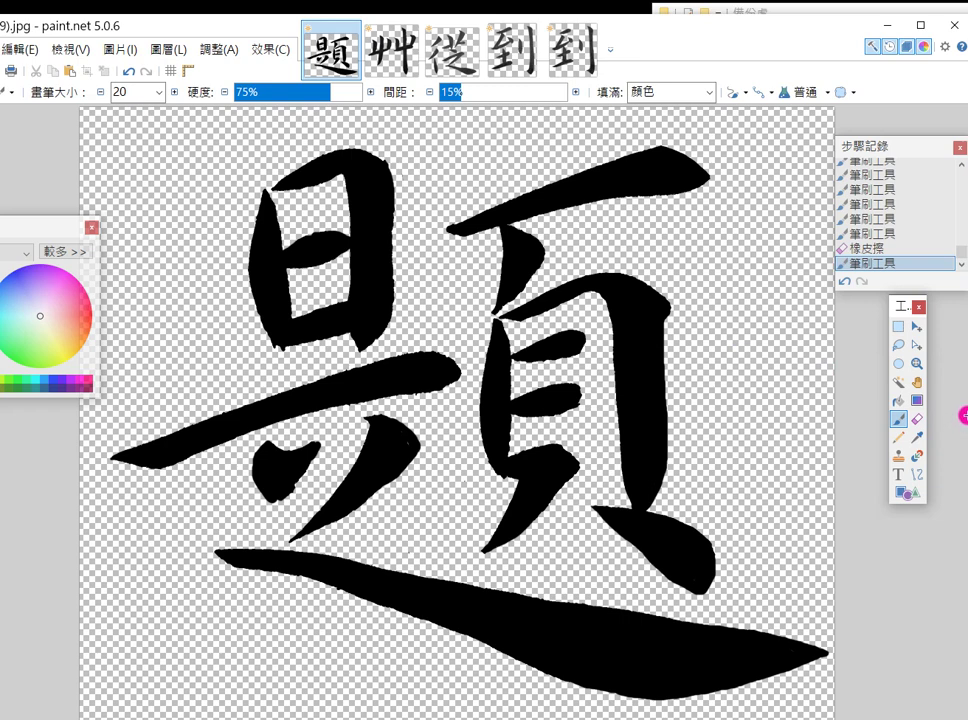
left_click(916, 419)
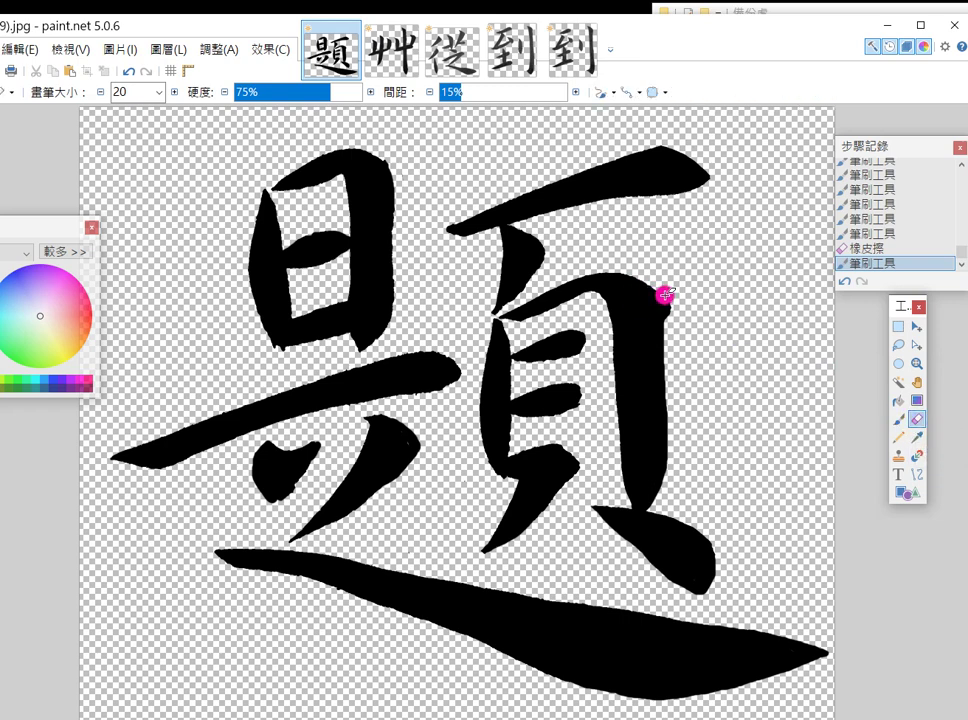
left_click_drag(665, 305, 674, 324)
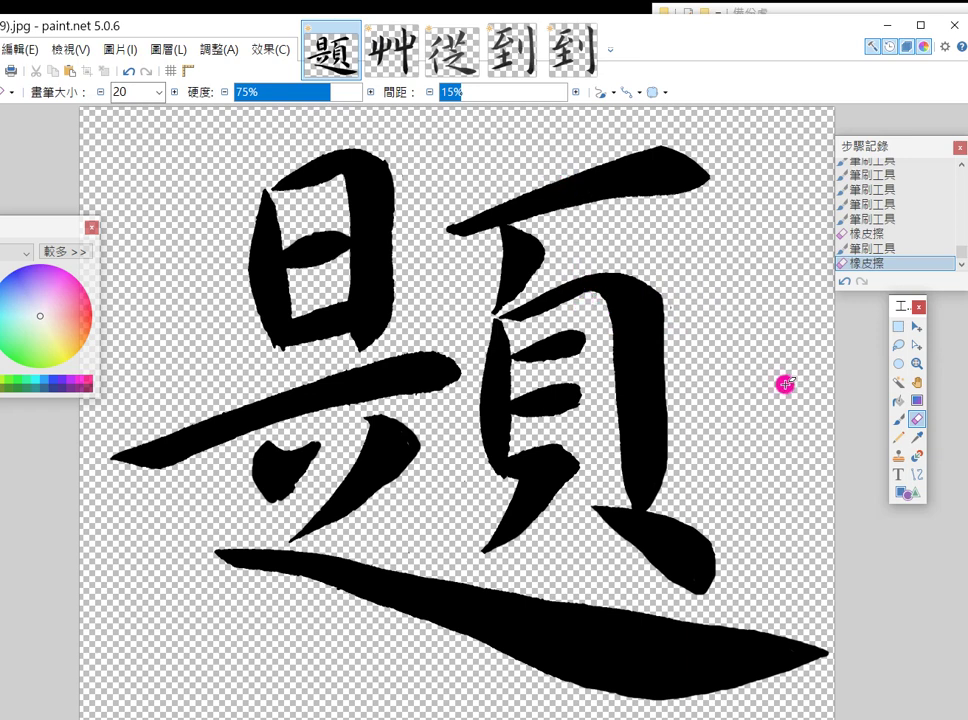
Fill out the lower-left corner of 日 with the Paintbrush, and trim the bottom edge beside it with the Eraser.
left_click(897, 418)
left_click_drag(251, 284, 272, 341)
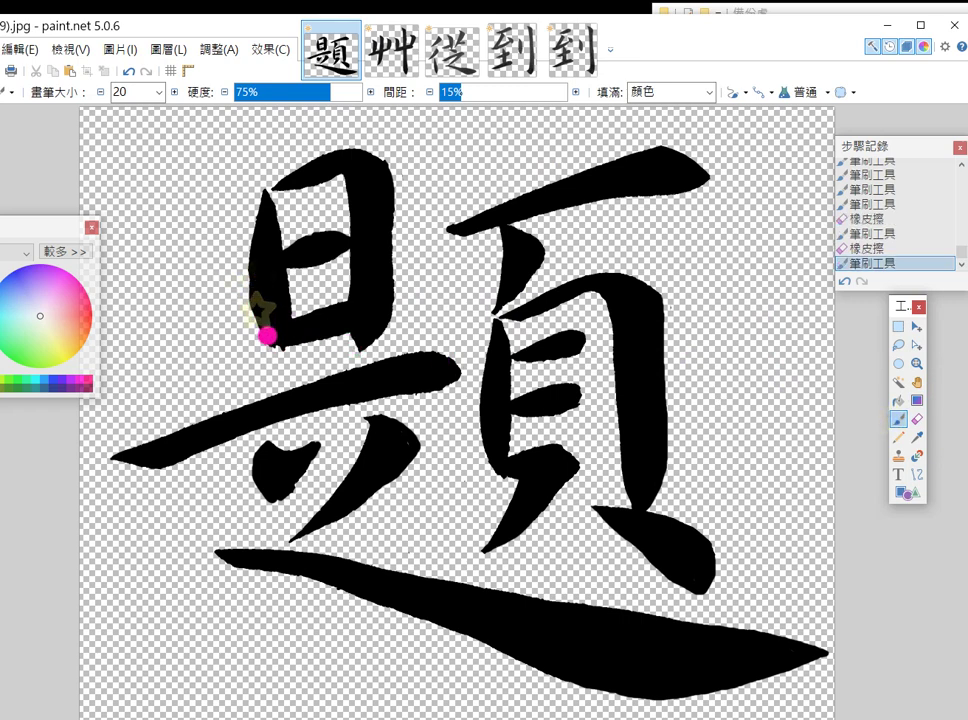
left_click_drag(257, 313, 271, 344)
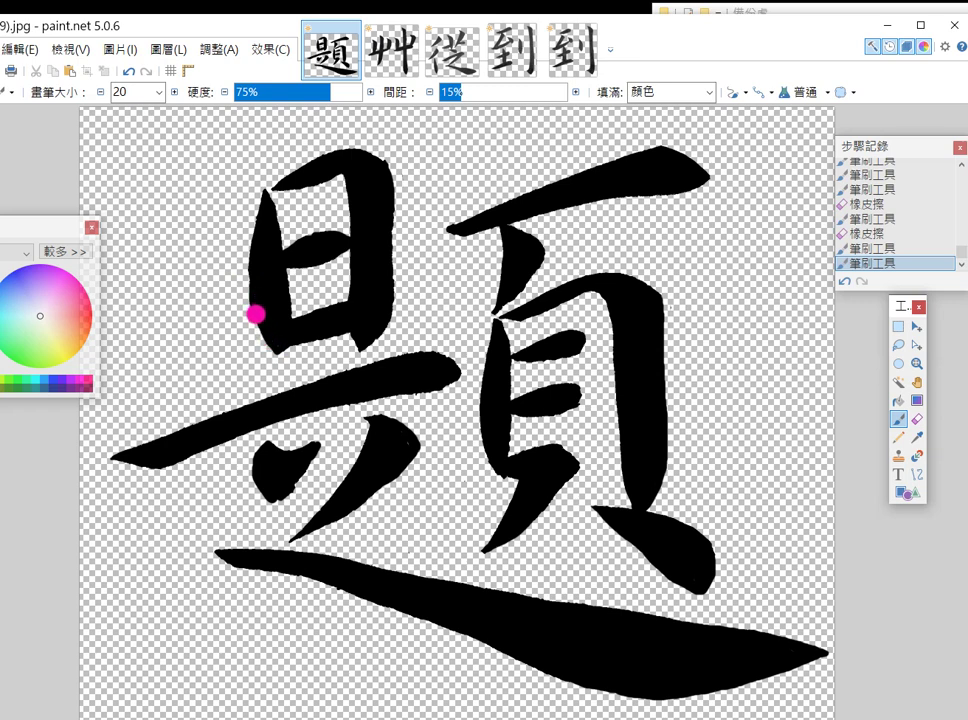
left_click_drag(271, 350, 258, 325)
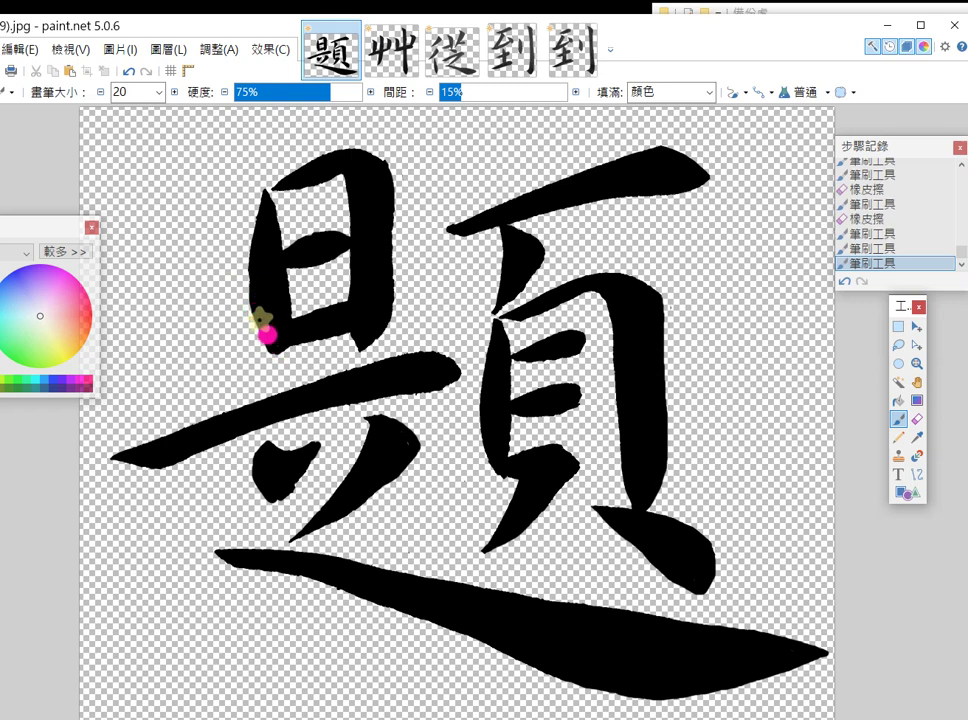
left_click(924, 420)
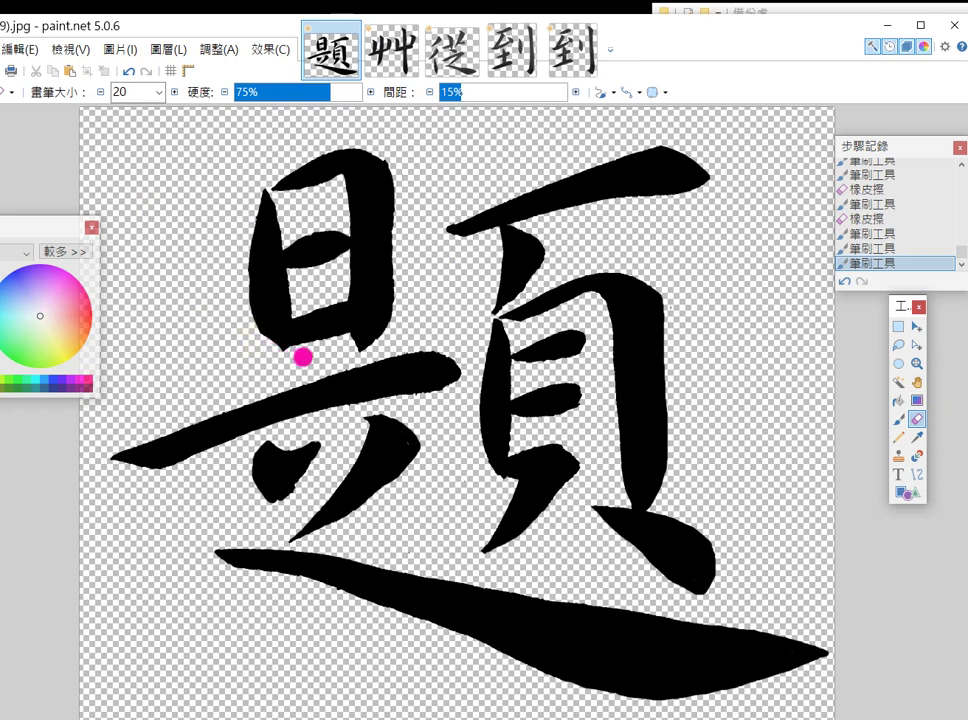
left_click_drag(287, 352, 296, 354)
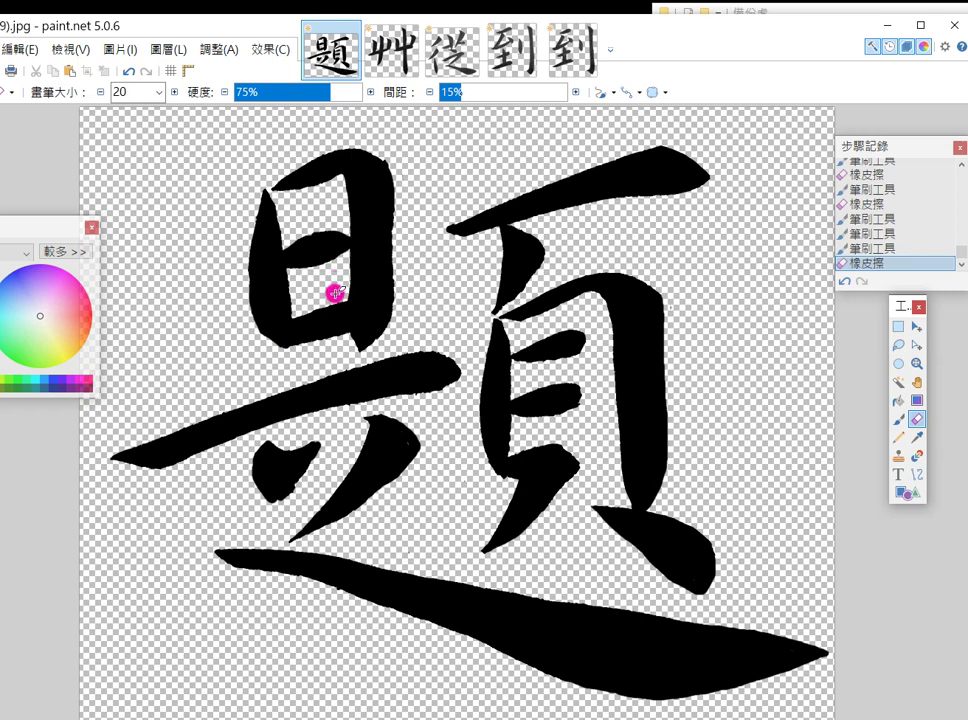
Touch up the lower edge of 是's left-falling stroke and the lower-left corner of 日 with the Paintbrush.
left_click(899, 416)
left_click_drag(387, 478, 366, 490)
left_click_drag(263, 326, 281, 344)
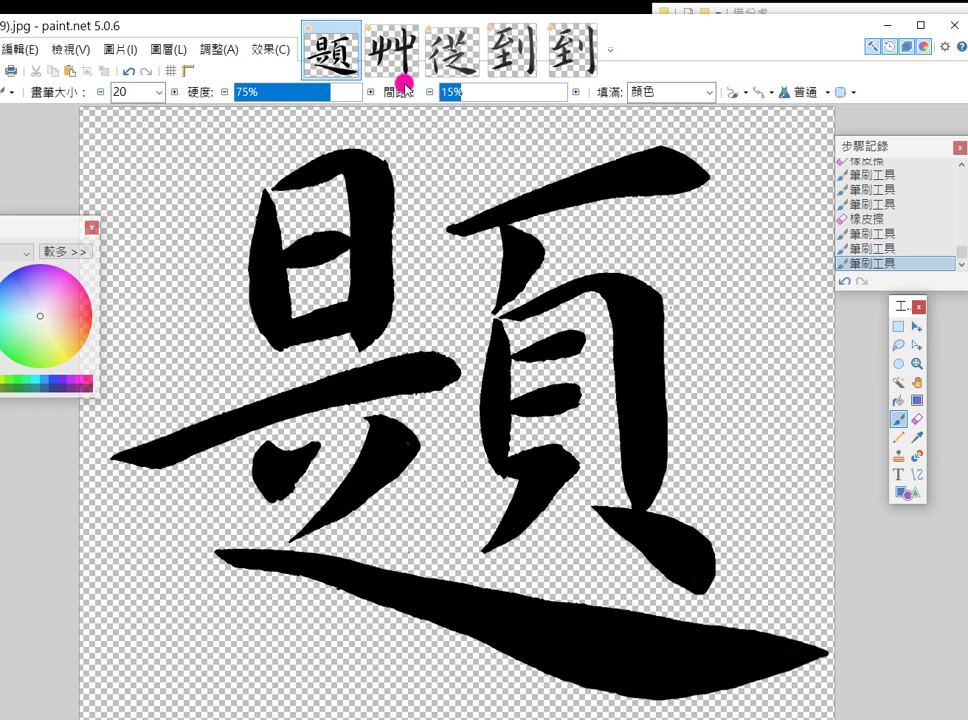
Thicken and smooth the upper outer edge of 日's left vertical with the Paintbrush.
right_click(338, 55)
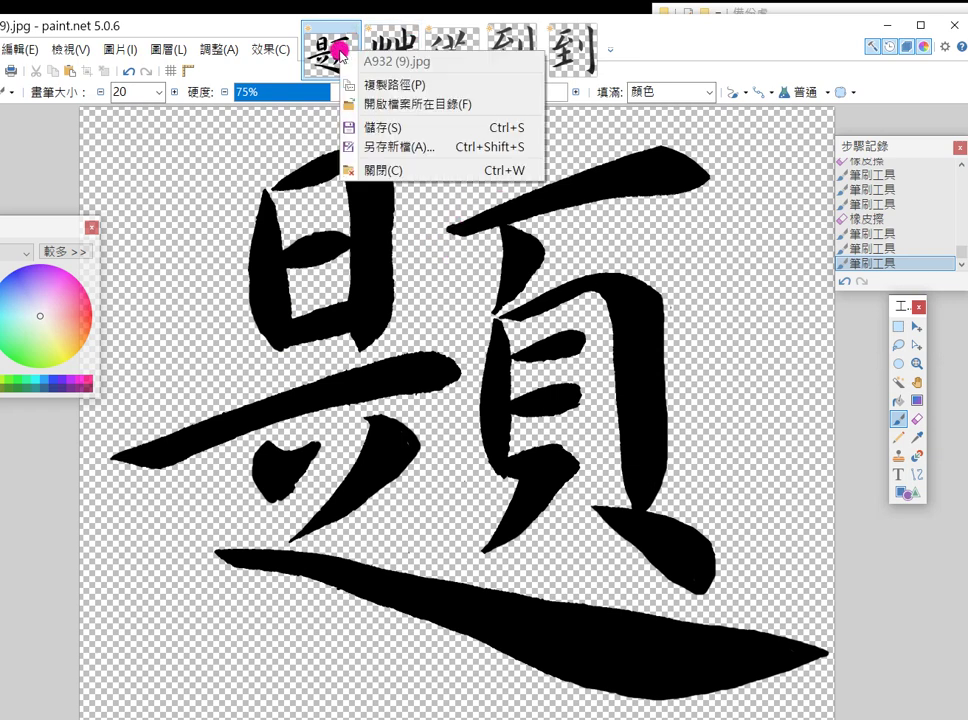
left_click(266, 222)
left_click_drag(259, 218, 260, 199)
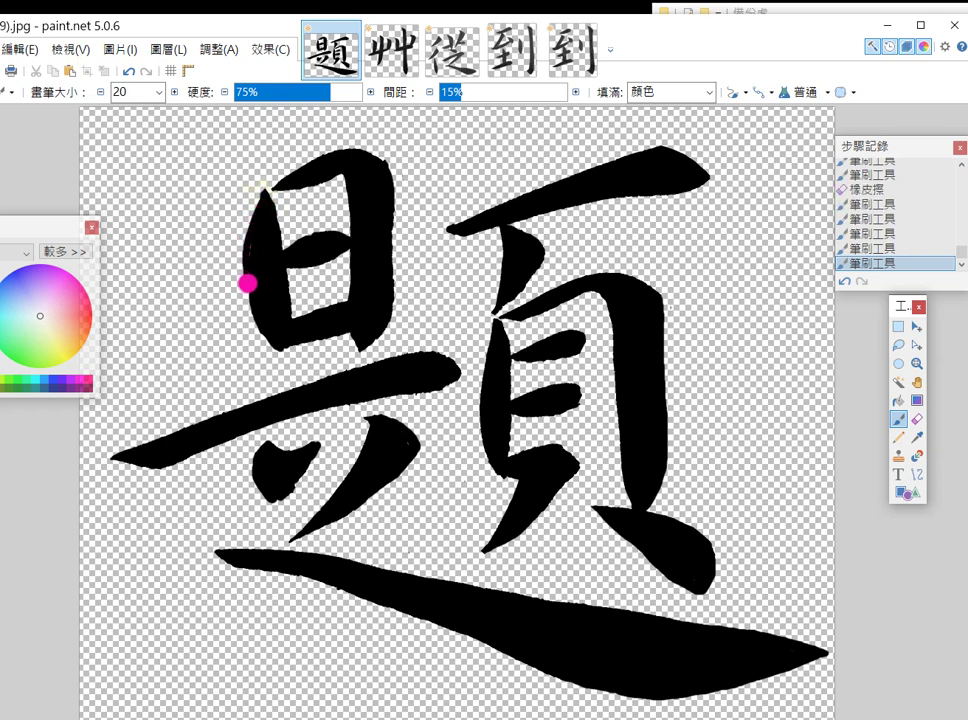
mouse_move(256, 245)
left_mouse_down()
mouse_move(268, 238)
mouse_move(270, 256)
mouse_move(255, 236)
mouse_move(264, 273)
left_mouse_up()
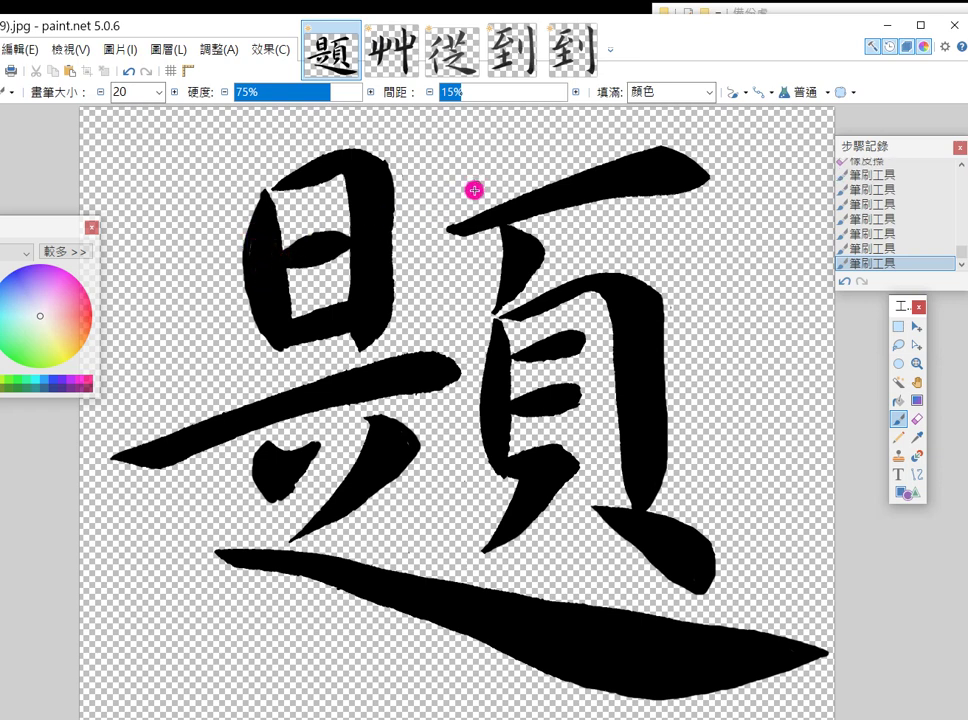
Save the 題 image as A932 (9) in PNG format with the default save settings, and close it.
right_click(347, 80)
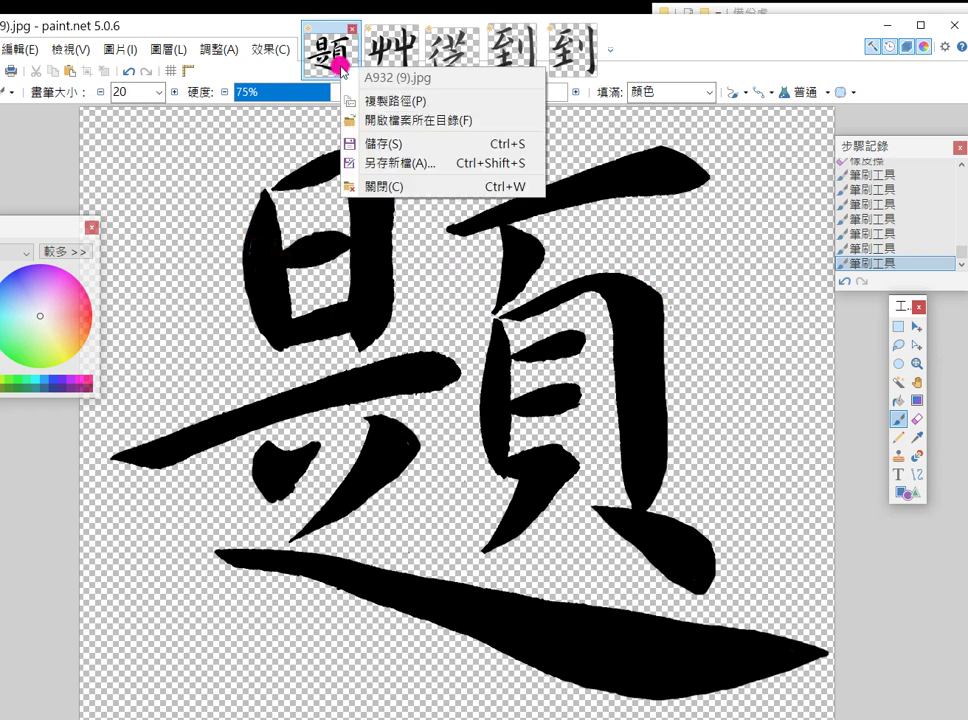
left_click(425, 158)
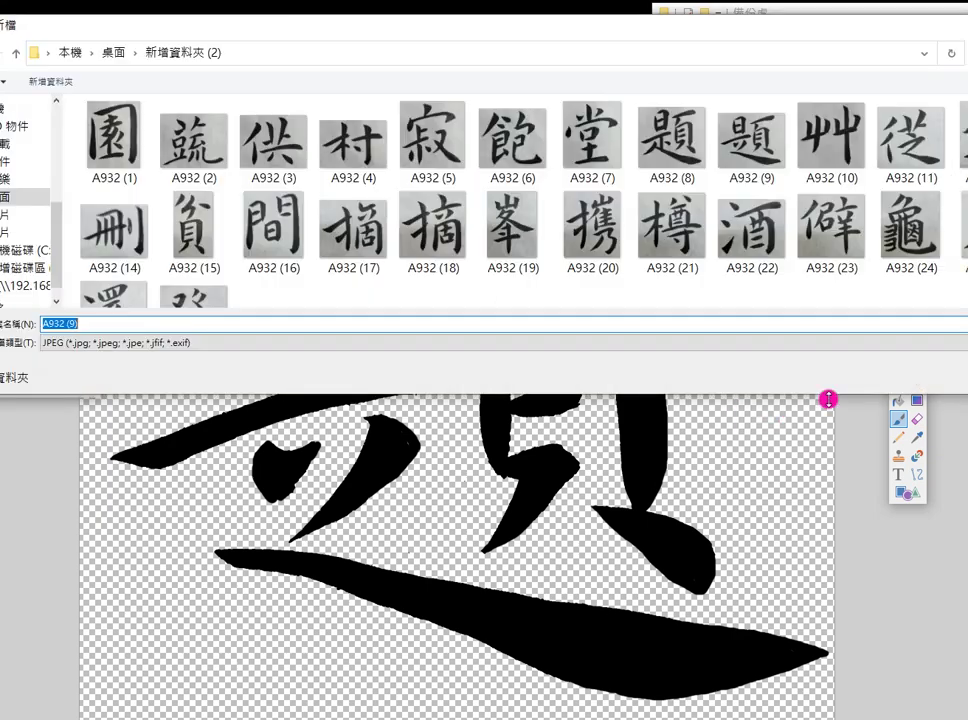
left_click(960, 342)
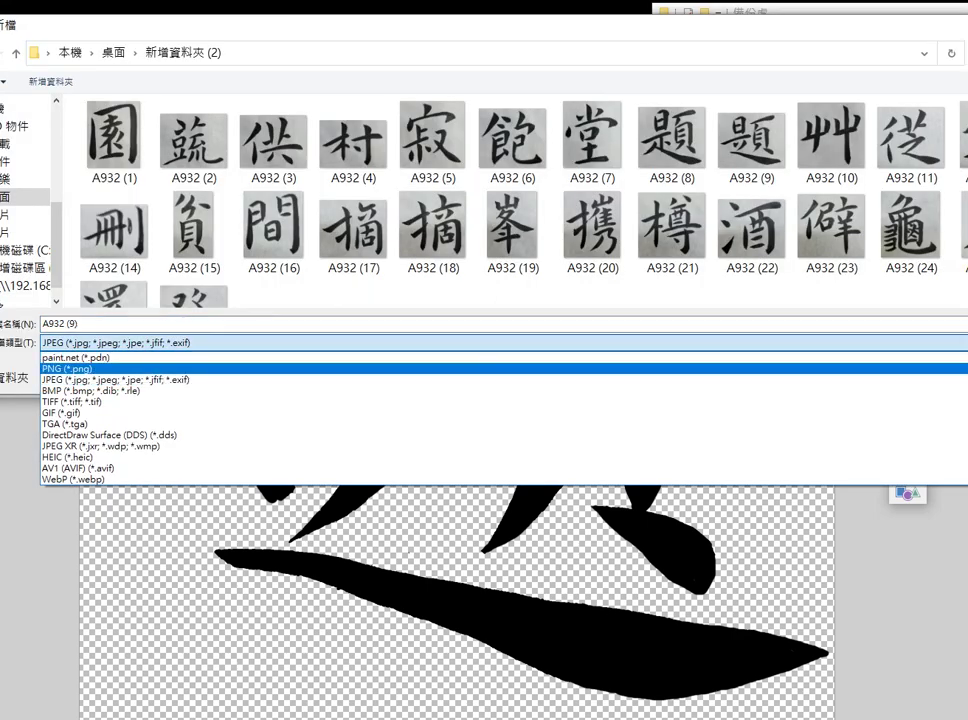
left_click(67, 368)
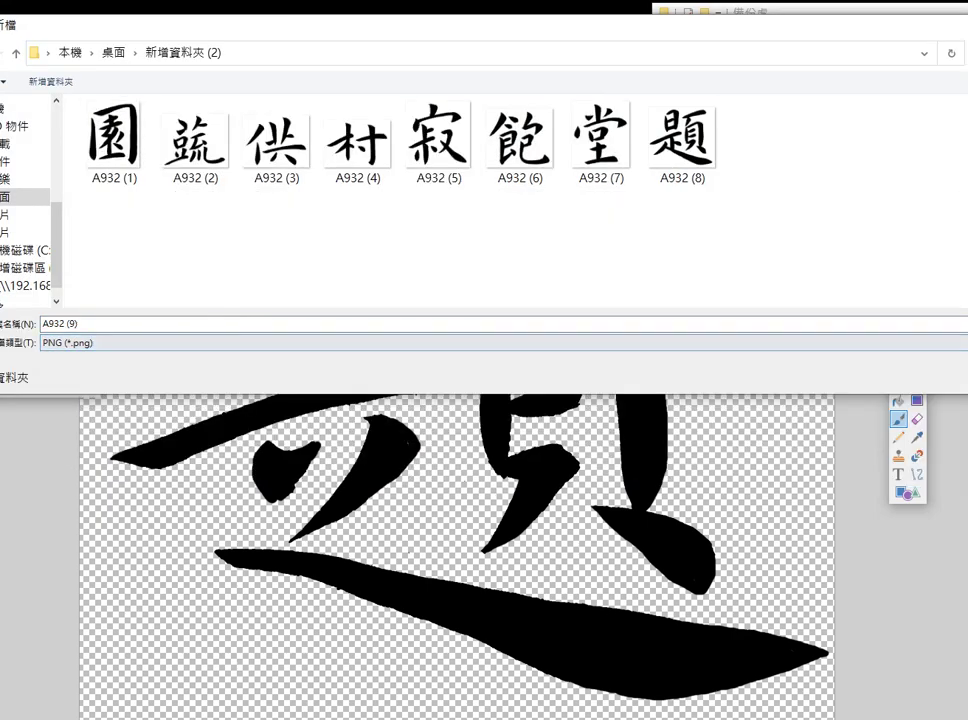
key("Return")
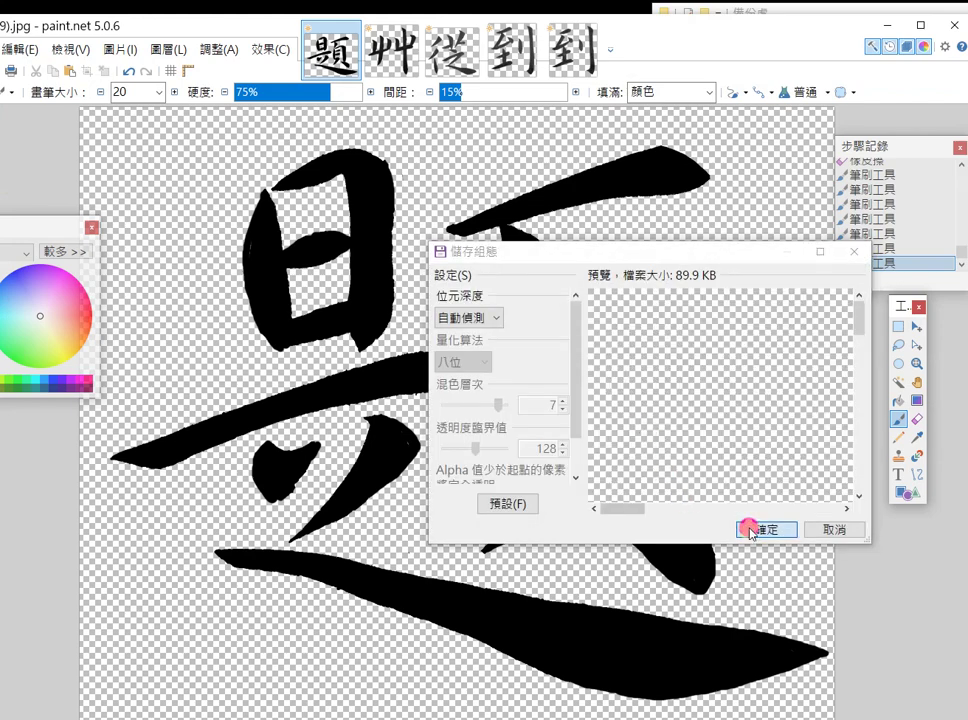
left_click(750, 525)
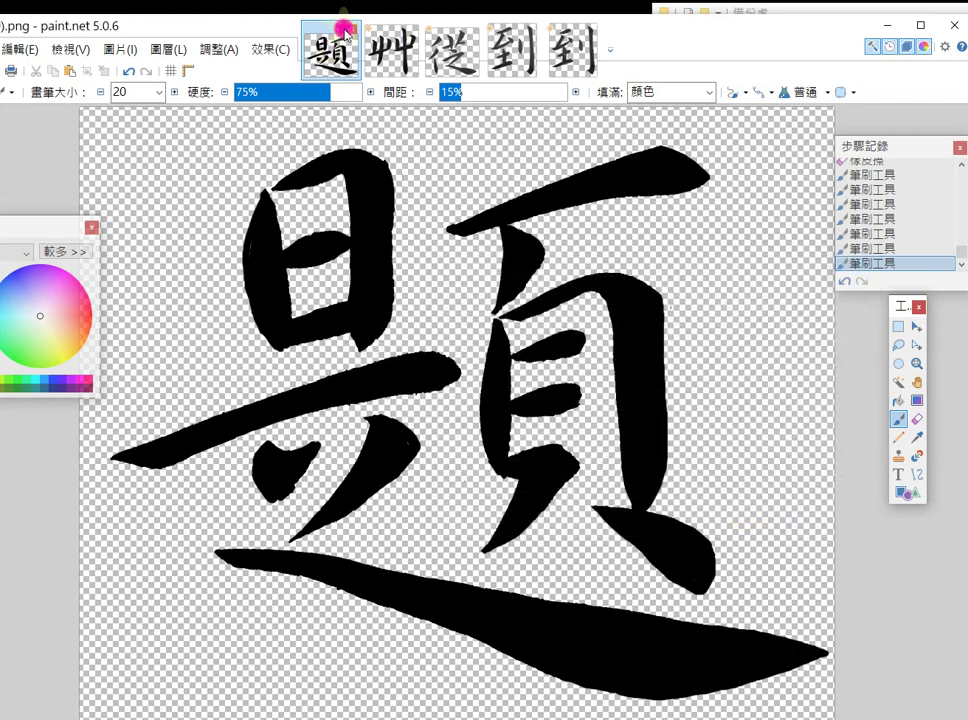
left_click(347, 24)
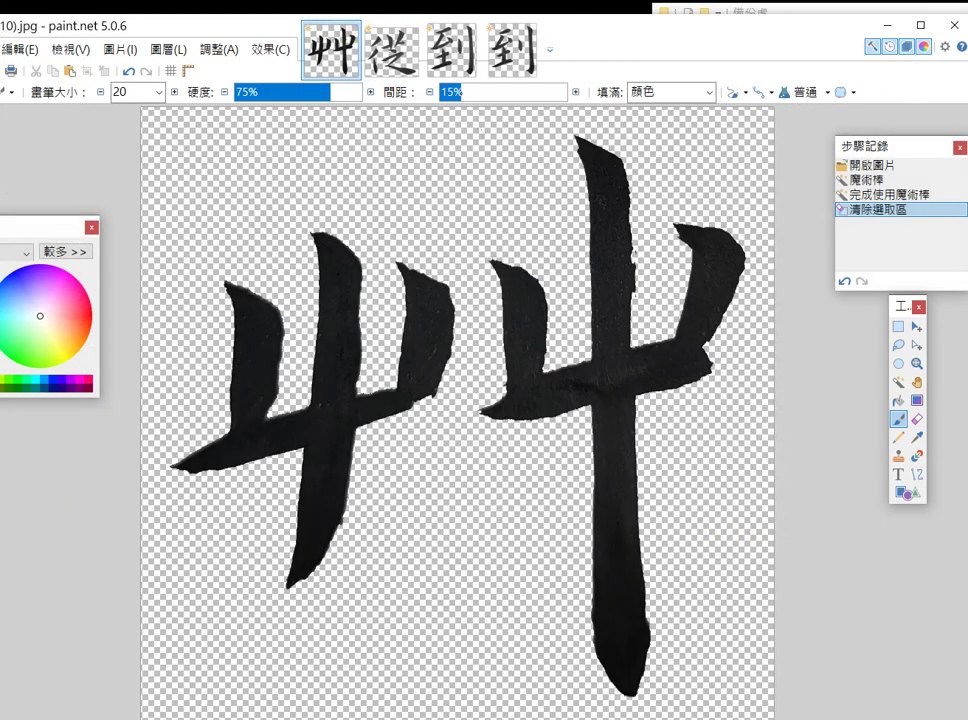